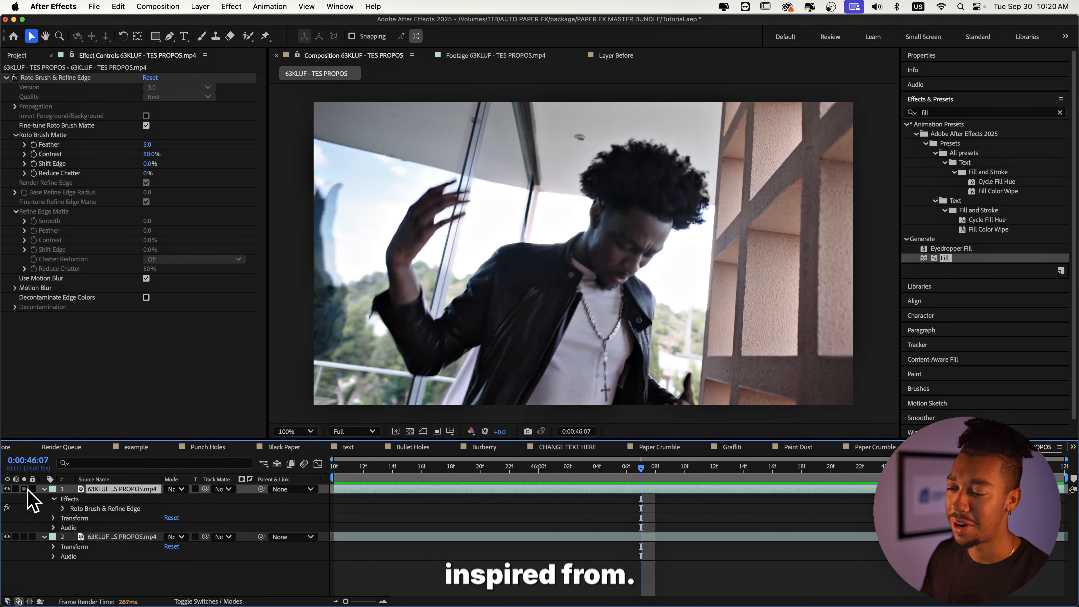
- Preview the clip and view the already rotoscoped layer on its own
{"action": "key", "text": "shift+Home"}
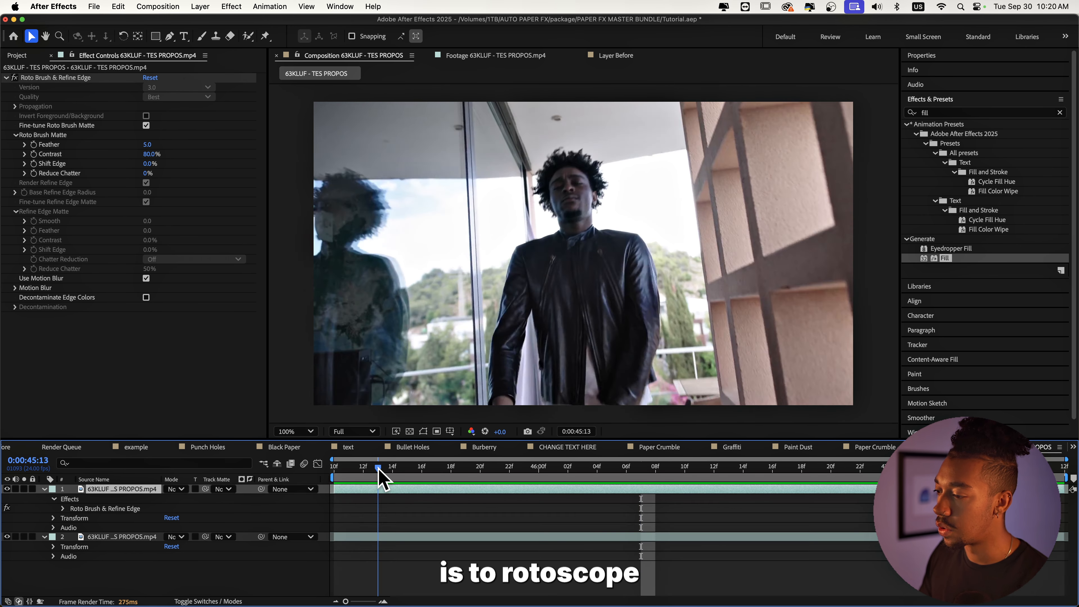
{"action": "key", "text": "space"}
{"action": "key", "text": "space"}
{"action": "left_click", "coordinate": [24, 489]}
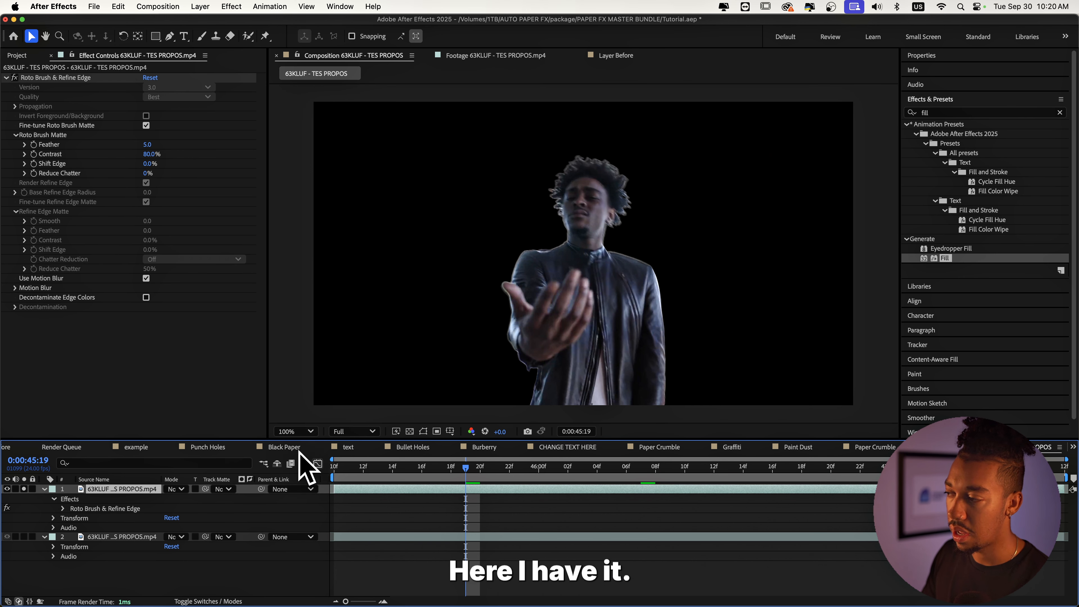
{"action": "key", "text": "space"}
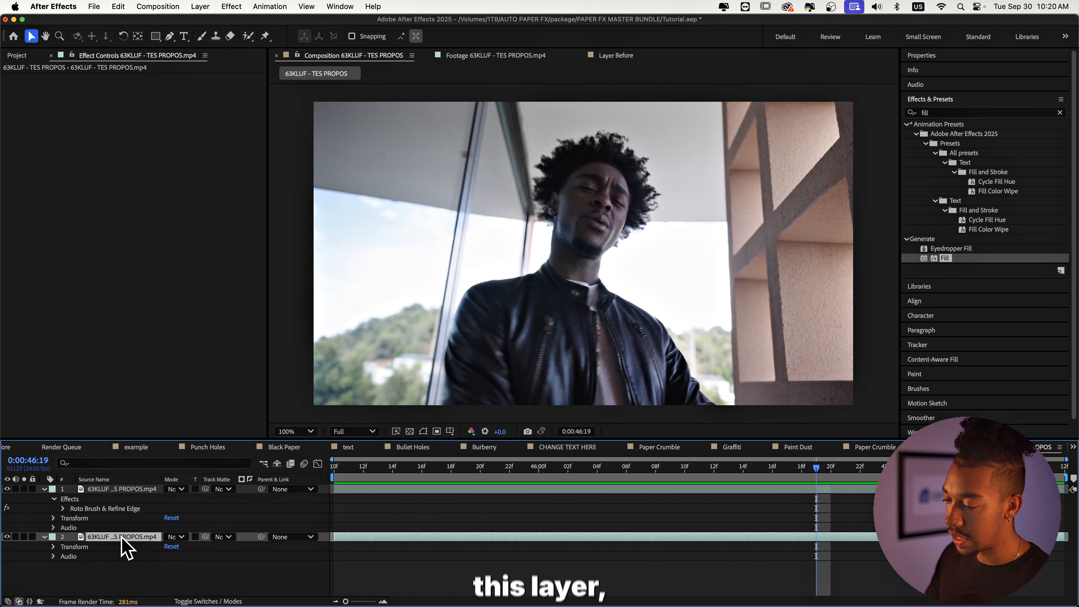
- Rotoscope the man on the lower clip layer at its first frame with the Roto Brush, excluding the gap beside his arm
{"action": "double_click", "coordinate": [122, 537]}
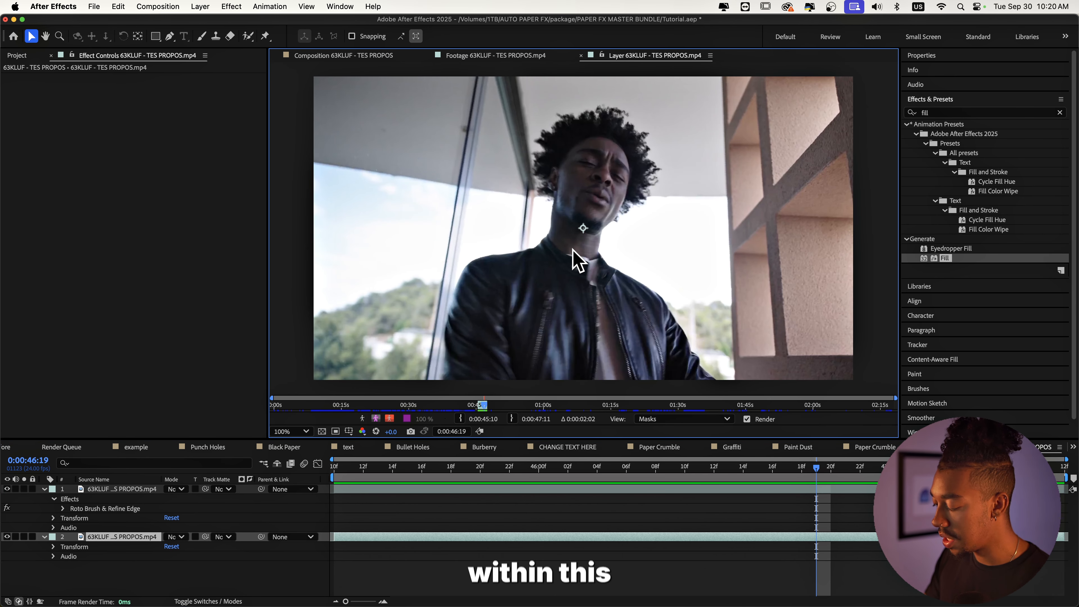
{"action": "key", "text": "alt+w"}
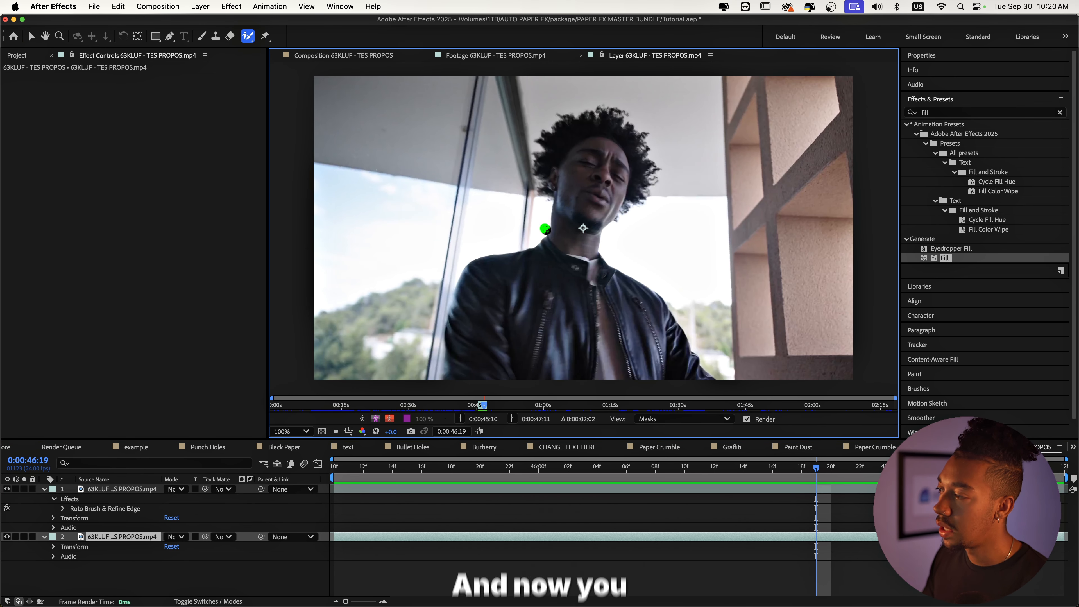
{"action": "key", "text": "Home"}
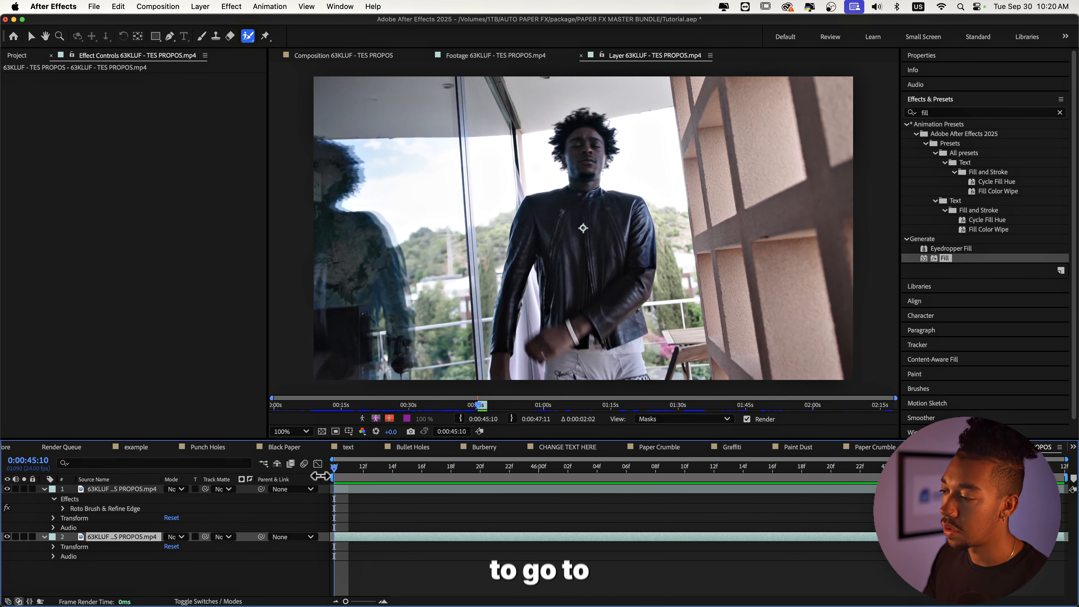
{"action": "mouse_move", "coordinate": [607, 352]}
{"action": "left_mouse_down"}
{"action": "mouse_move", "coordinate": [581, 272]}
{"action": "mouse_move", "coordinate": [580, 197]}
{"action": "mouse_move", "coordinate": [591, 149]}
{"action": "left_mouse_up"}
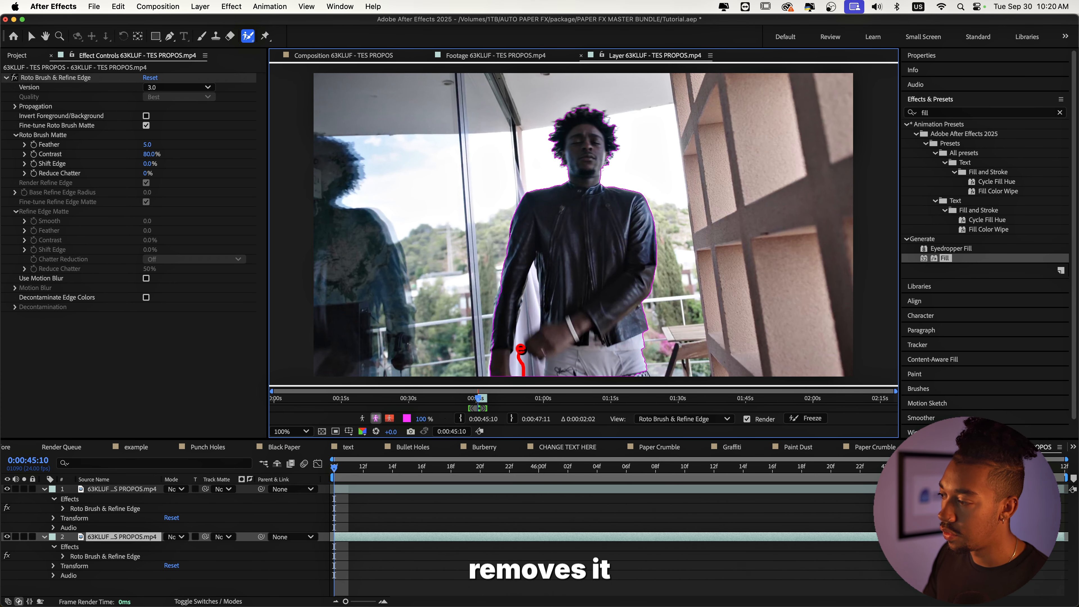
{"action": "left_click_drag", "start_coordinate": [534, 297], "coordinate": [548, 297]}
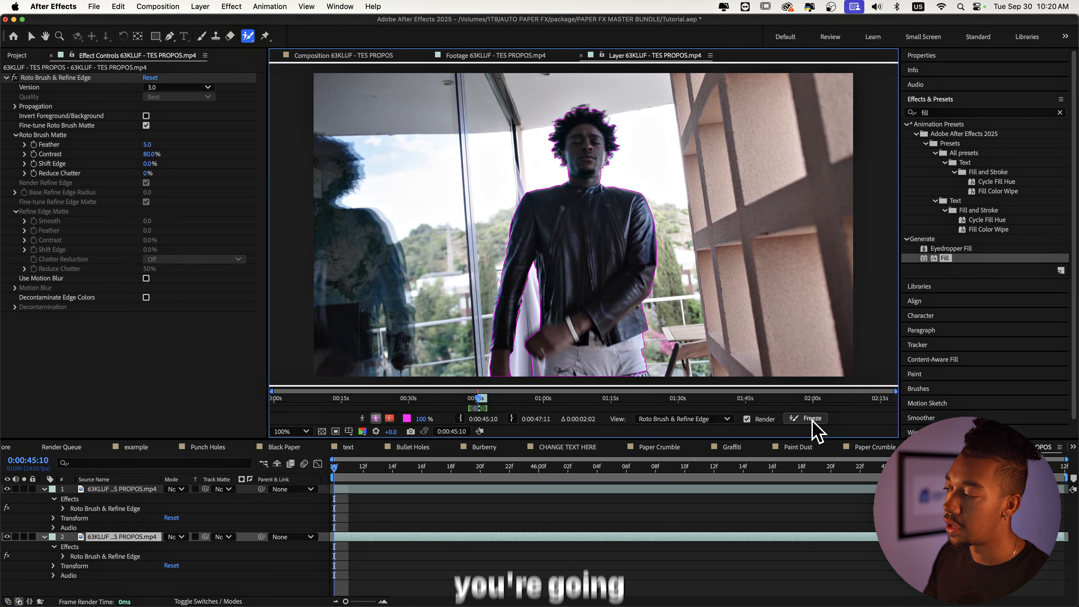
{"action": "left_click", "coordinate": [326, 58]}
{"action": "scroll", "coordinate": [524, 206], "scroll_direction": "down", "scroll_amount": 1}
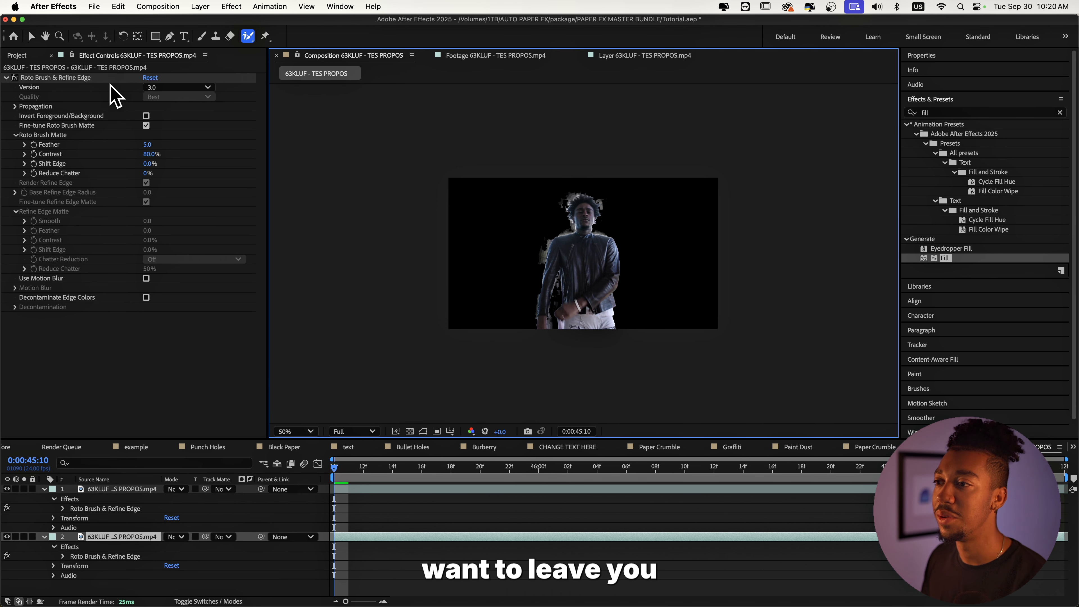
- Delete the lower duplicate clip layer and preview the remaining cutout
{"action": "left_click", "coordinate": [85, 77]}
{"action": "key", "text": "Delete"}
{"action": "key", "text": "Delete"}
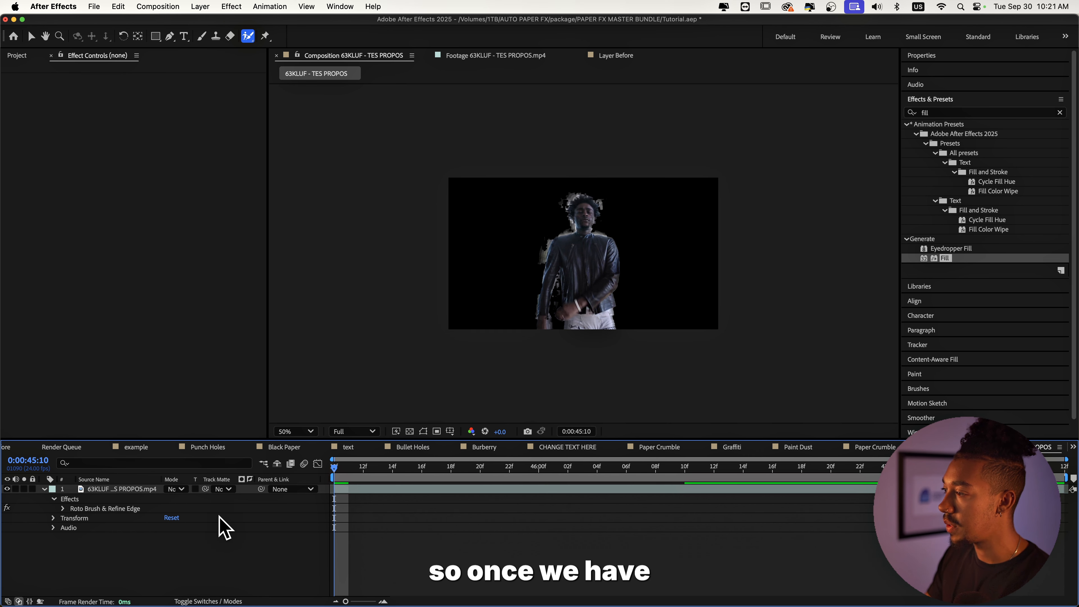
{"action": "scroll", "coordinate": [657, 210], "scroll_direction": "up", "scroll_amount": 1}
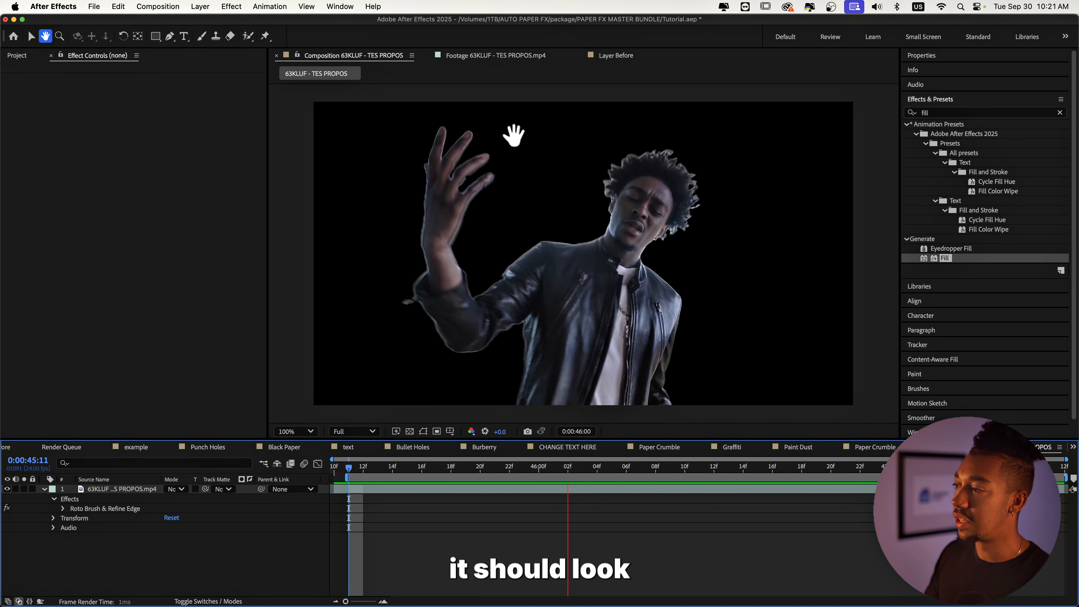
{"action": "key", "text": "v"}
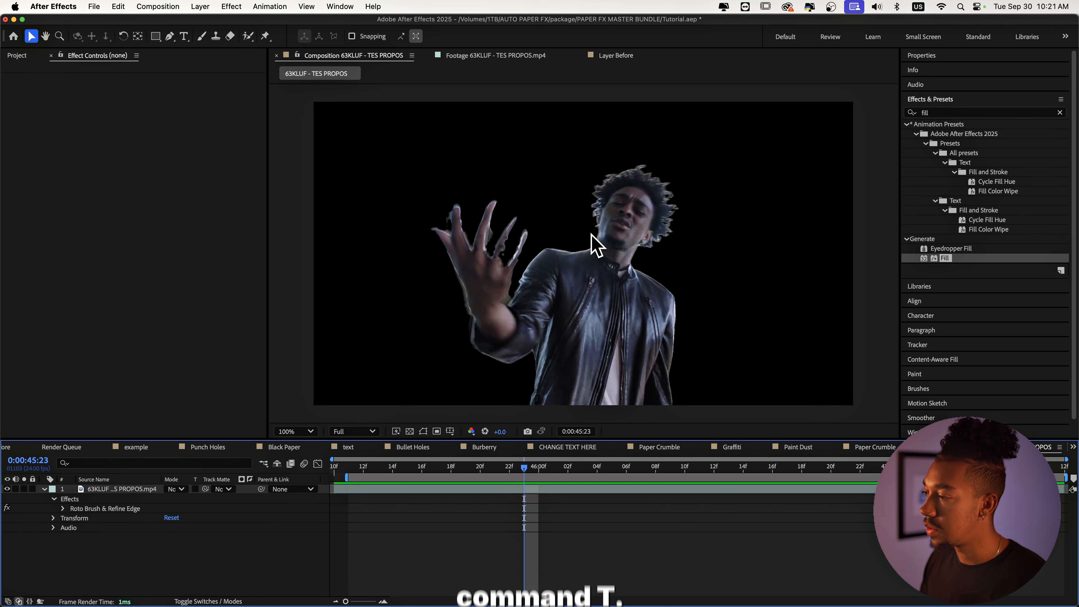
- Create a text layer reading "TEXT" over the man in the composition
{"action": "key", "text": "super+t"}
{"action": "left_click", "coordinate": [543, 264]}
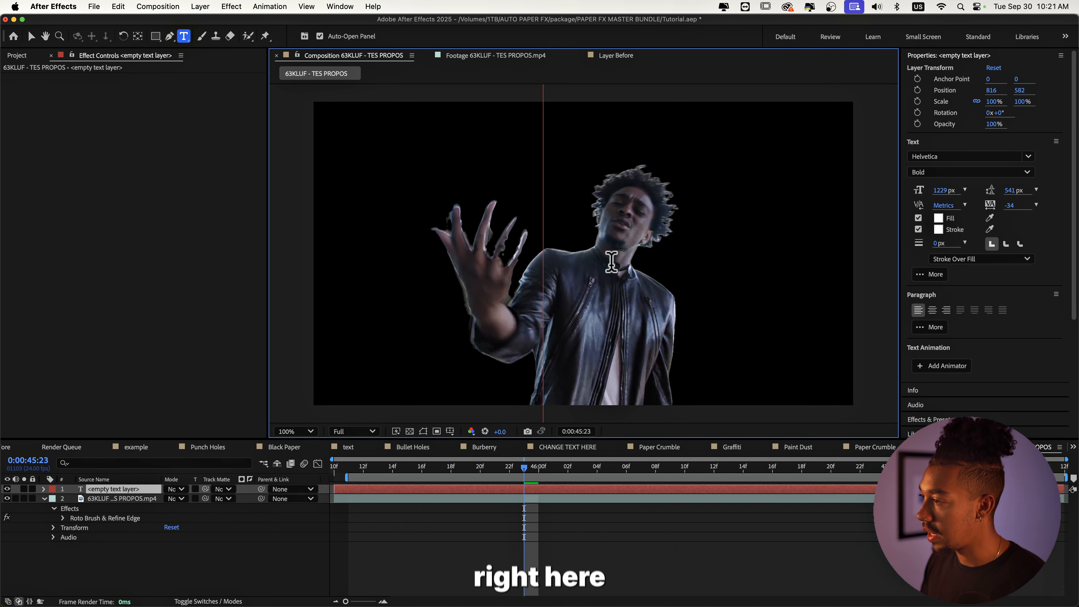
{"action": "type", "text": "TEXT"}
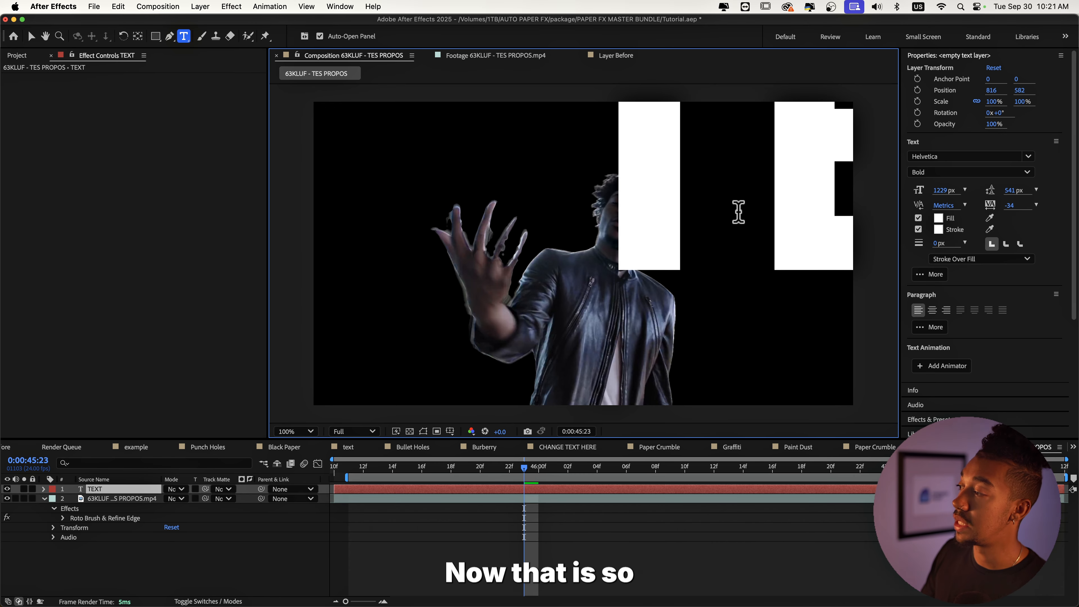
- Set the text size to 189 px and its font to Inter Tight Black
{"action": "left_click", "coordinate": [941, 191]}
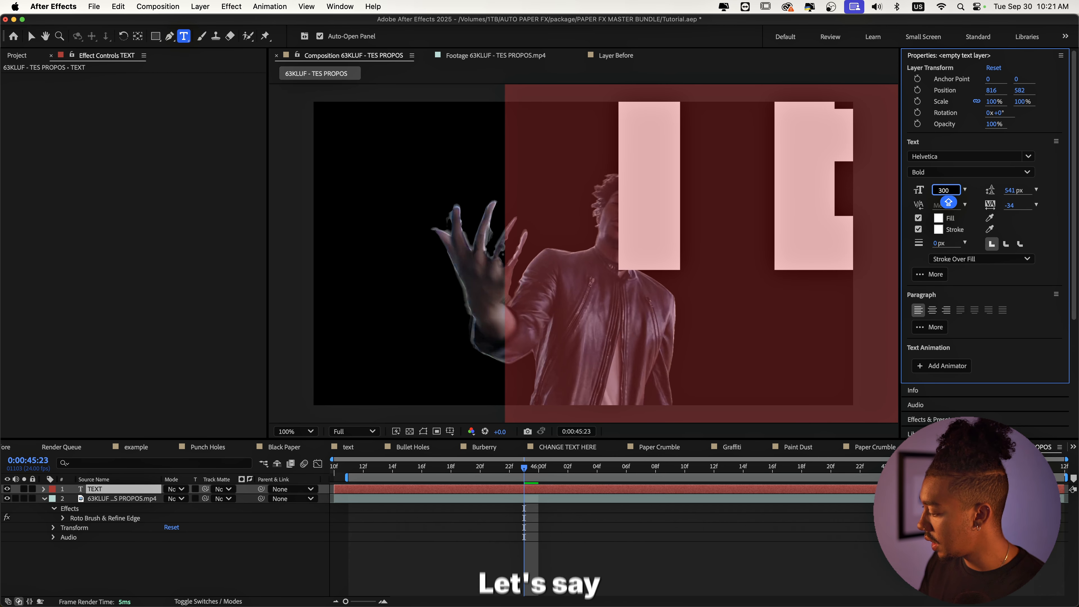
{"action": "key", "text": "Return"}
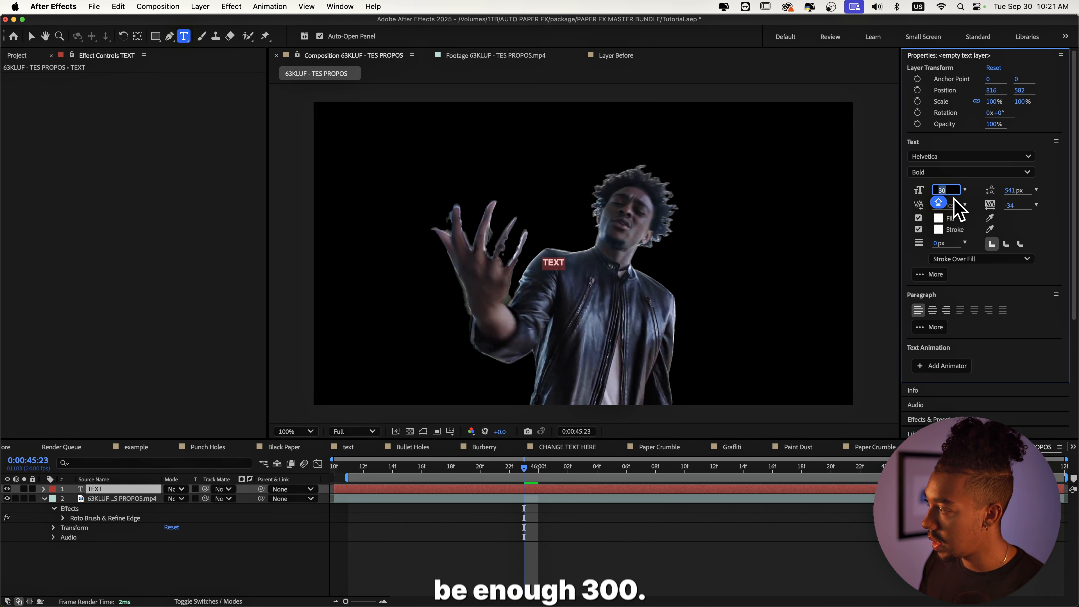
{"action": "left_click_drag", "start_coordinate": [938, 191], "coordinate": [951, 195]}
{"action": "left_click", "coordinate": [1028, 157]}
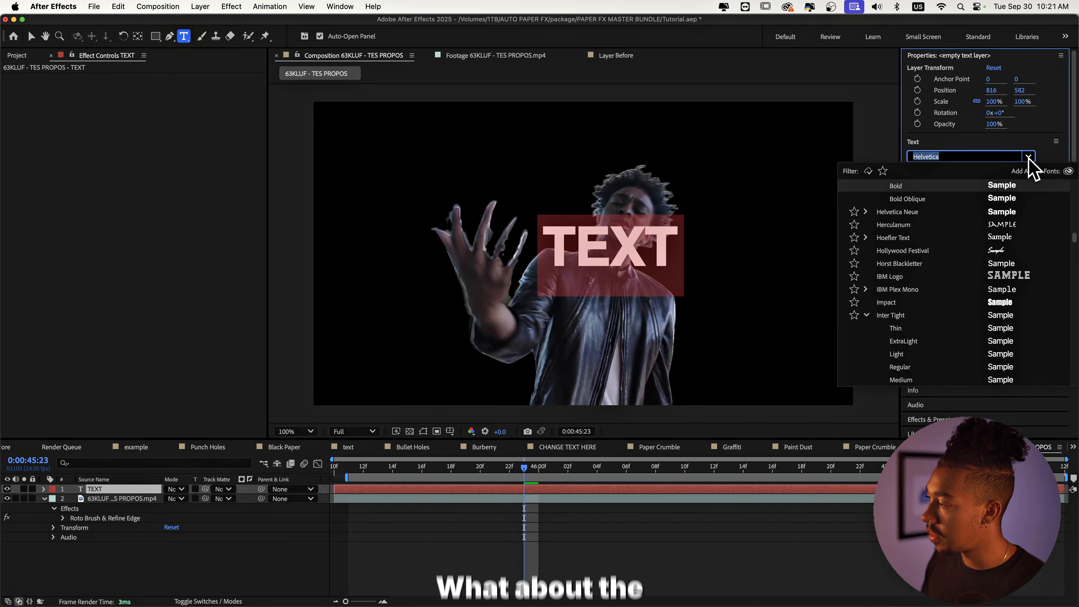
{"action": "type", "text": "inter"}
{"action": "left_click", "coordinate": [913, 290]}
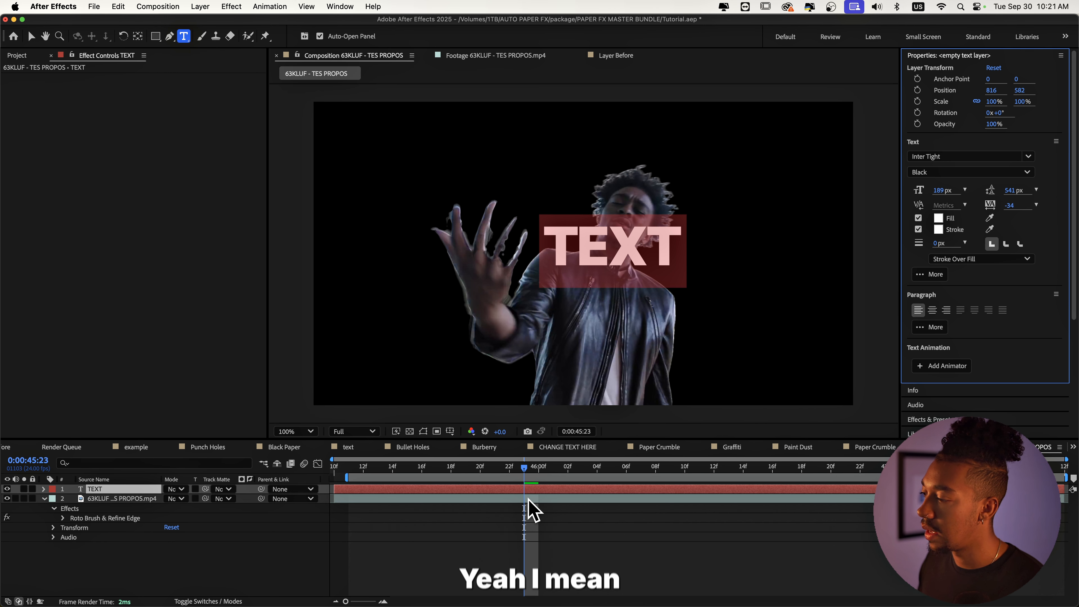
{"action": "left_click", "coordinate": [526, 517]}
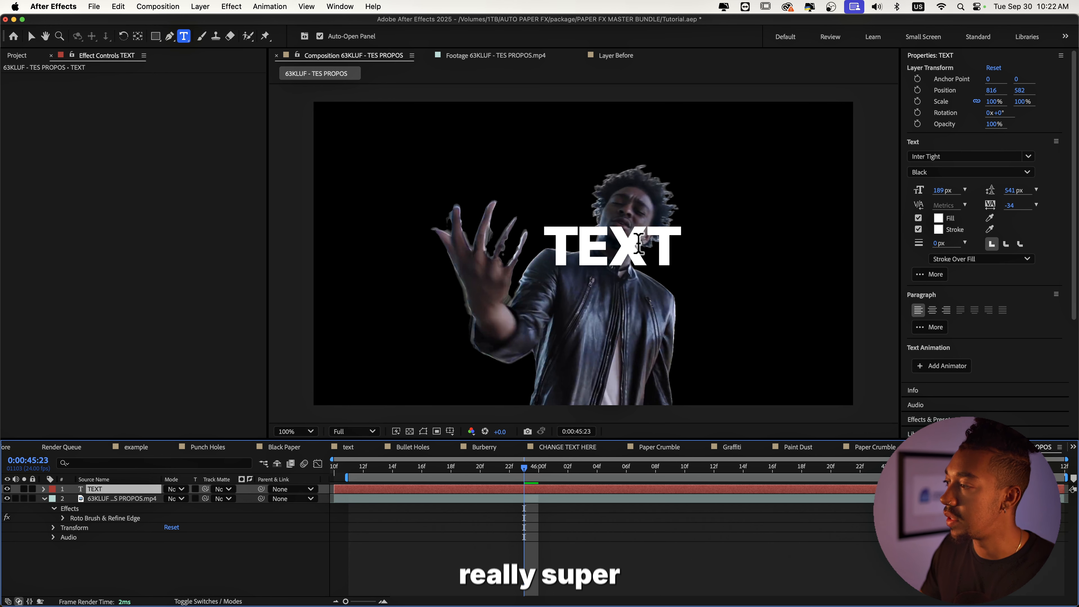
- Move the text down onto the man's torso and scale it to 91%, with its anchor point centered
{"action": "key", "text": "v"}
{"action": "left_click_drag", "start_coordinate": [648, 243], "coordinate": [630, 295]}
{"action": "key", "text": "s"}
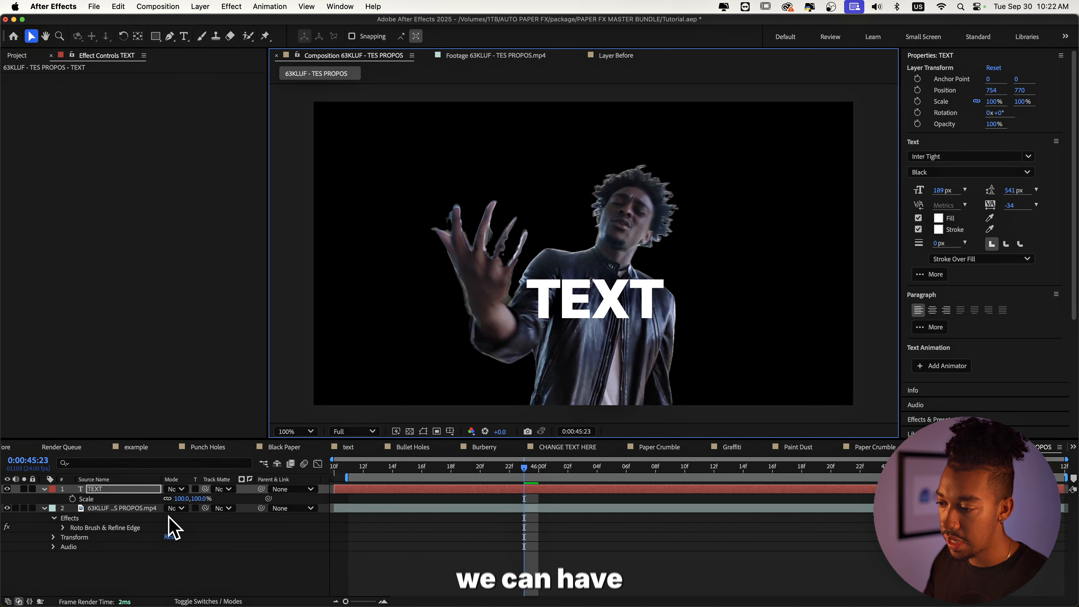
{"action": "left_click_drag", "start_coordinate": [187, 498], "coordinate": [145, 502]}
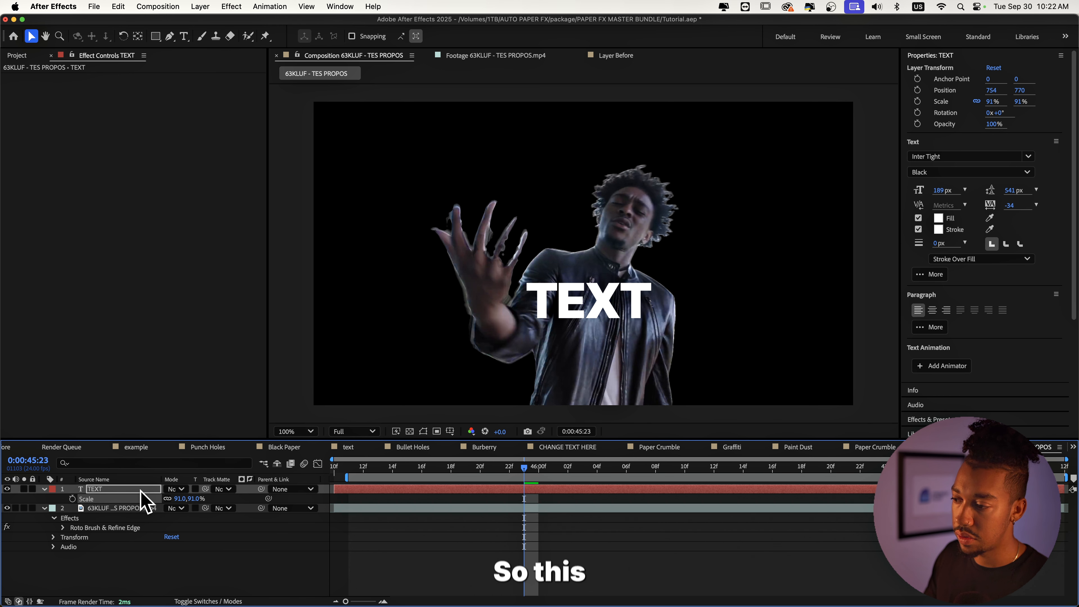
{"action": "left_click", "coordinate": [141, 491]}
{"action": "left_click", "coordinate": [421, 434]}
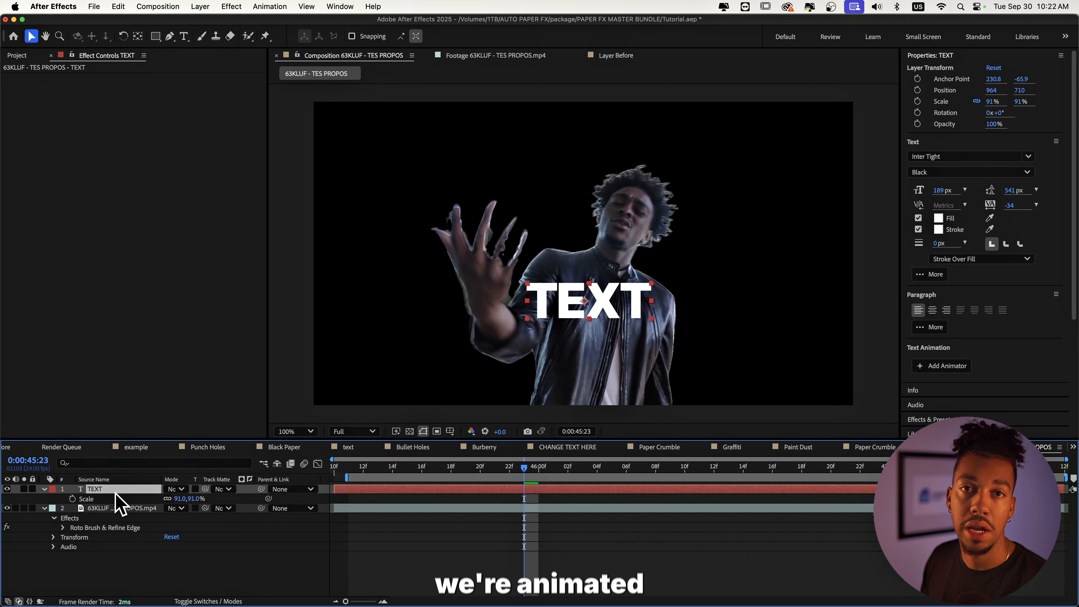
- Add the expression posterizeTime(8); wiggle(24,1200) to the text's Position and preview the motion
{"action": "key", "text": "p"}
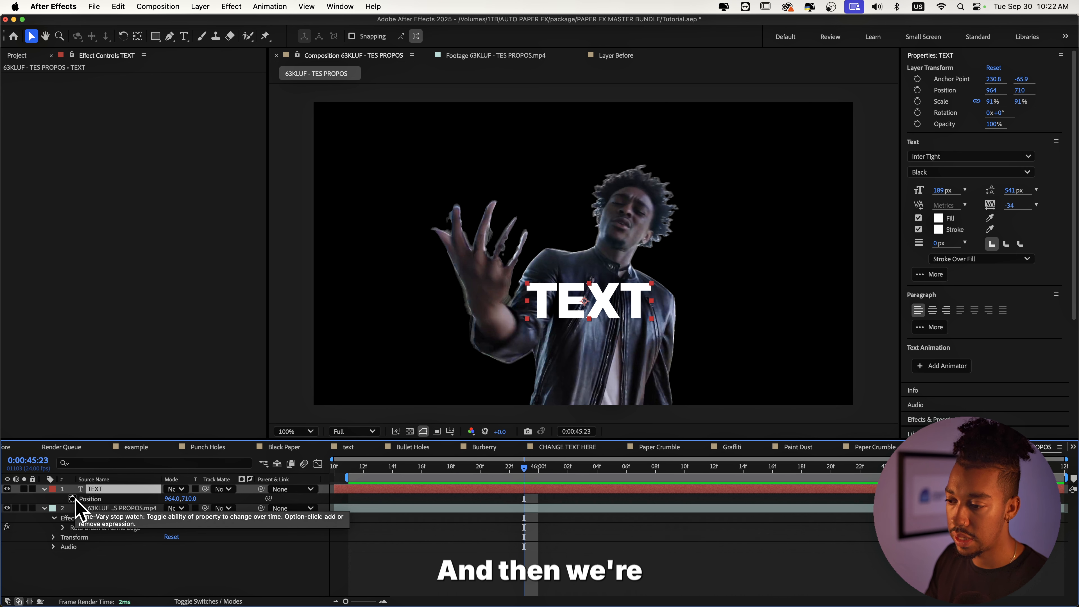
{"action": "left_click", "coordinate": [73, 499], "text": "alt"}
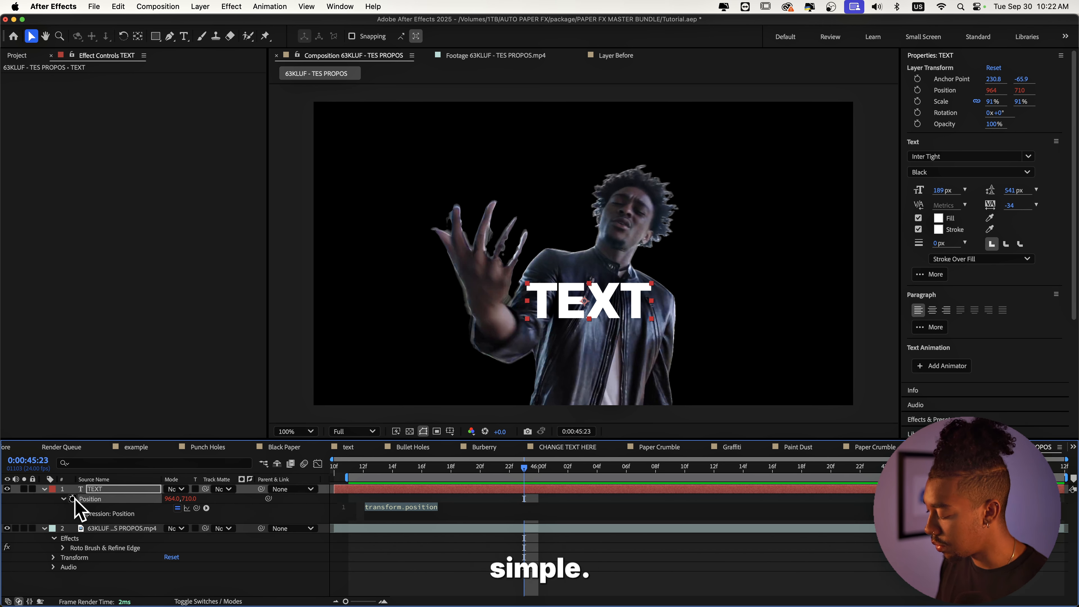
{"action": "type", "text": "poster"}
{"action": "key", "text": "Return"}
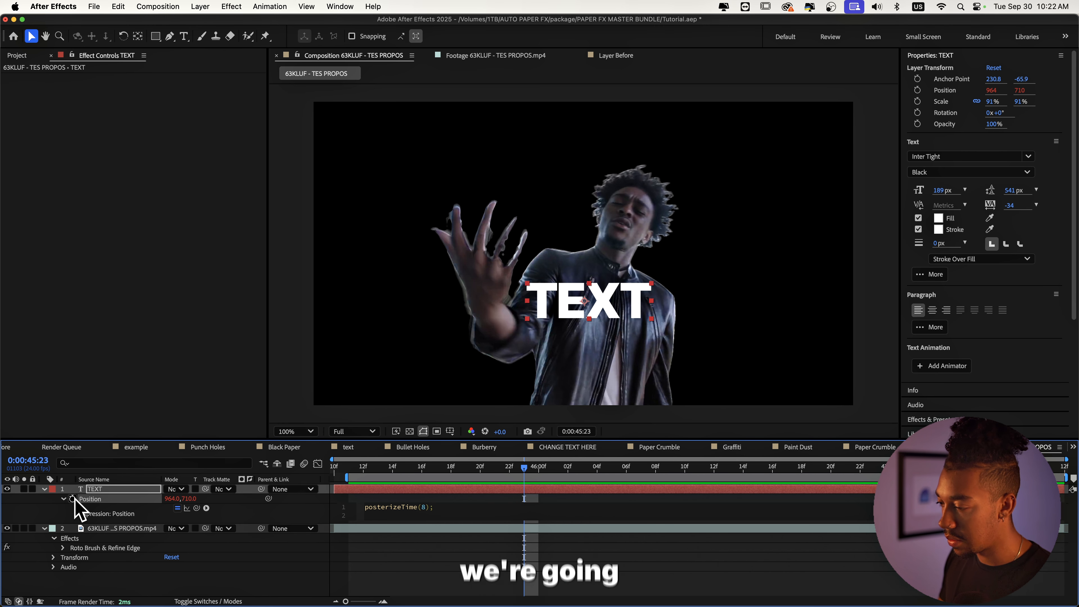
{"action": "type", "text": "wiggle()"}
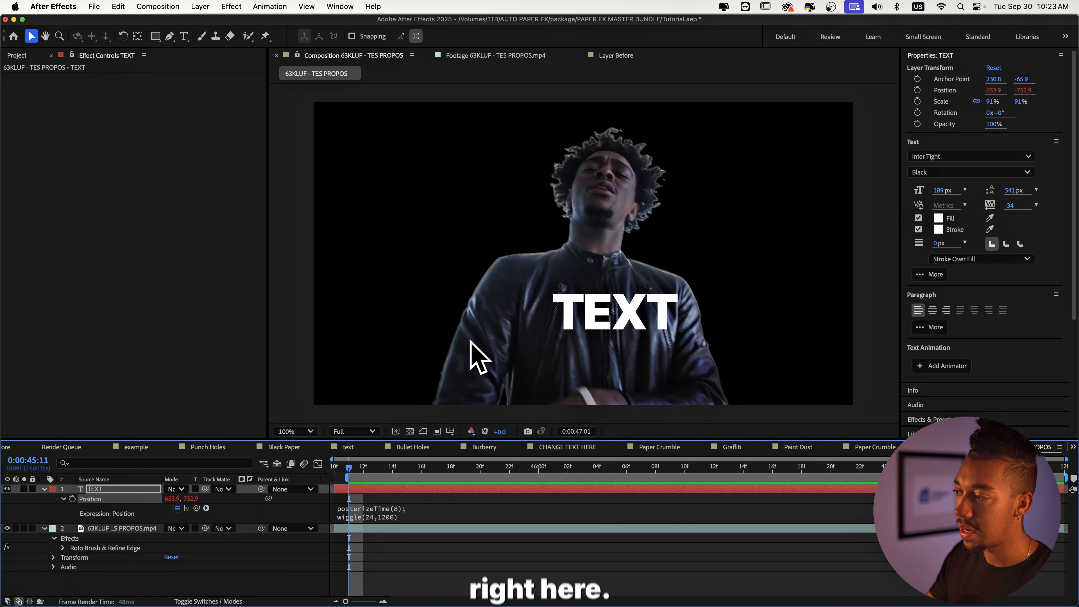
{"action": "key", "text": "space"}
- Duplicate the animated text layer twice and move the newest copy down near the man's waist
{"action": "left_click", "coordinate": [375, 490]}
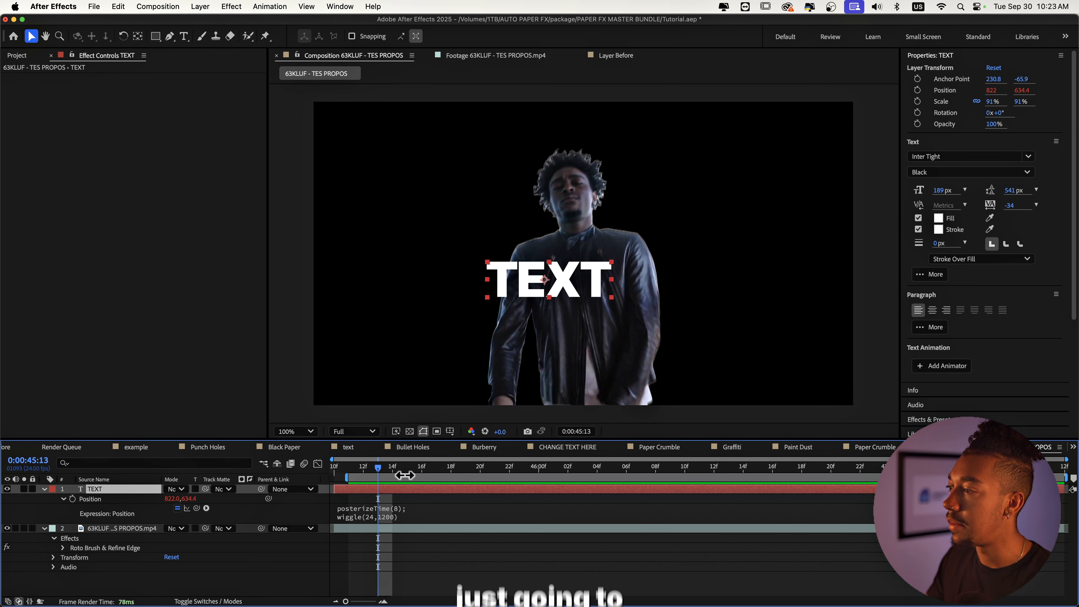
{"action": "key", "text": "cmd+d"}
{"action": "left_click", "coordinate": [553, 297]}
{"action": "key", "text": "cmd+d"}
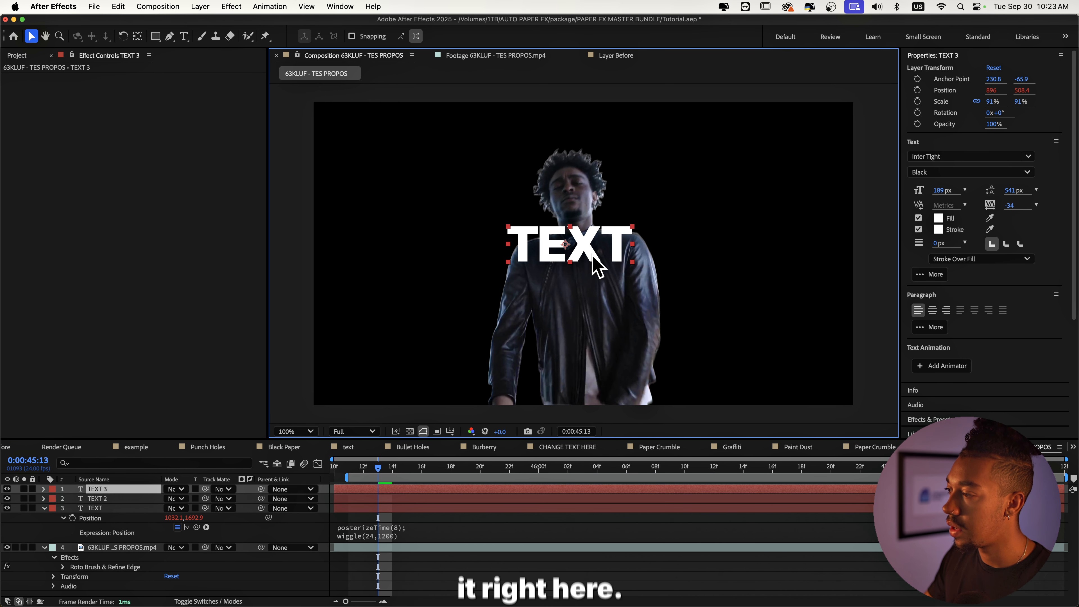
{"action": "left_click_drag", "start_coordinate": [582, 251], "coordinate": [591, 354]}
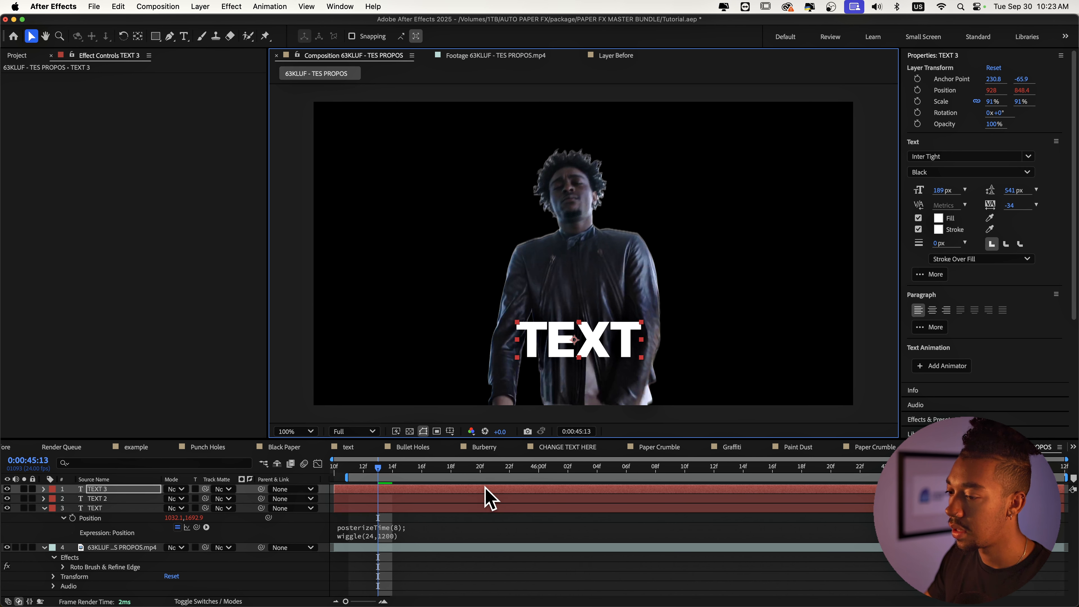
- Duplicate the animated text layer repeatedly until there are 27 text layers, previewing how they fill the frame
{"action": "key", "text": "super+d"}
{"action": "key", "text": "super+d"}
{"action": "key", "text": "super+d"}
{"action": "key", "text": "super+d"}
{"action": "key", "text": "super+d"}
{"action": "key", "text": "super+d"}
{"action": "key", "text": "super+d"}
{"action": "key", "text": "super+d"}
{"action": "key", "text": "super+d"}
{"action": "key", "text": "super+d"}
{"action": "key", "text": "super+d"}
{"action": "key", "text": "super+d"}
{"action": "key", "text": "super+d"}
{"action": "key", "text": "super+d"}
{"action": "key", "text": "super+d"}
{"action": "key", "text": "super+d"}
{"action": "key", "text": "super+d"}
{"action": "key", "text": "super+d"}
{"action": "key", "text": "space"}
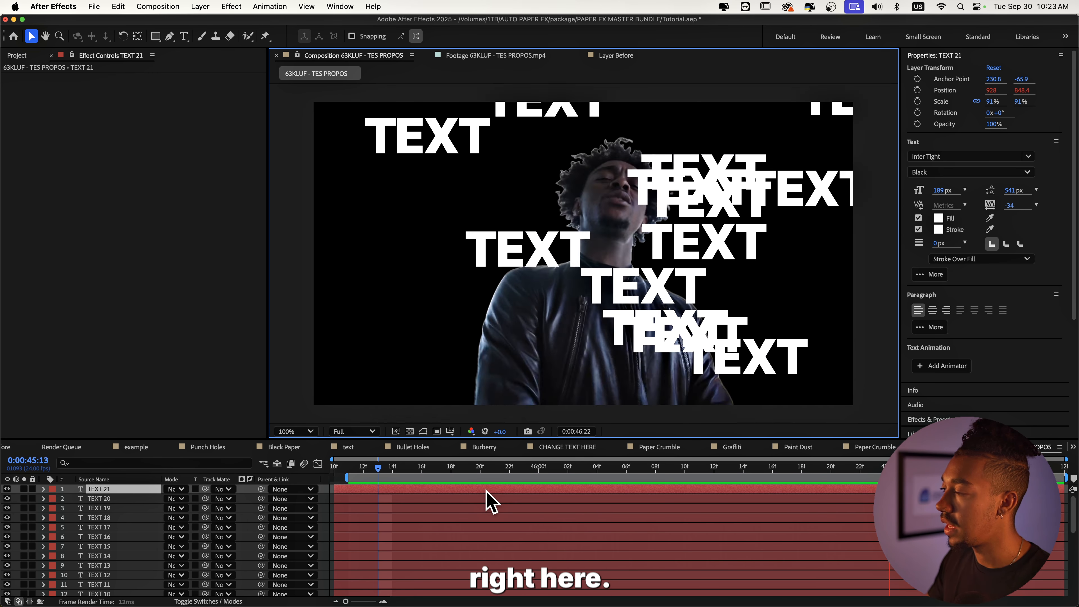
{"action": "scroll", "coordinate": [471, 499], "scroll_direction": "down", "scroll_amount": 10}
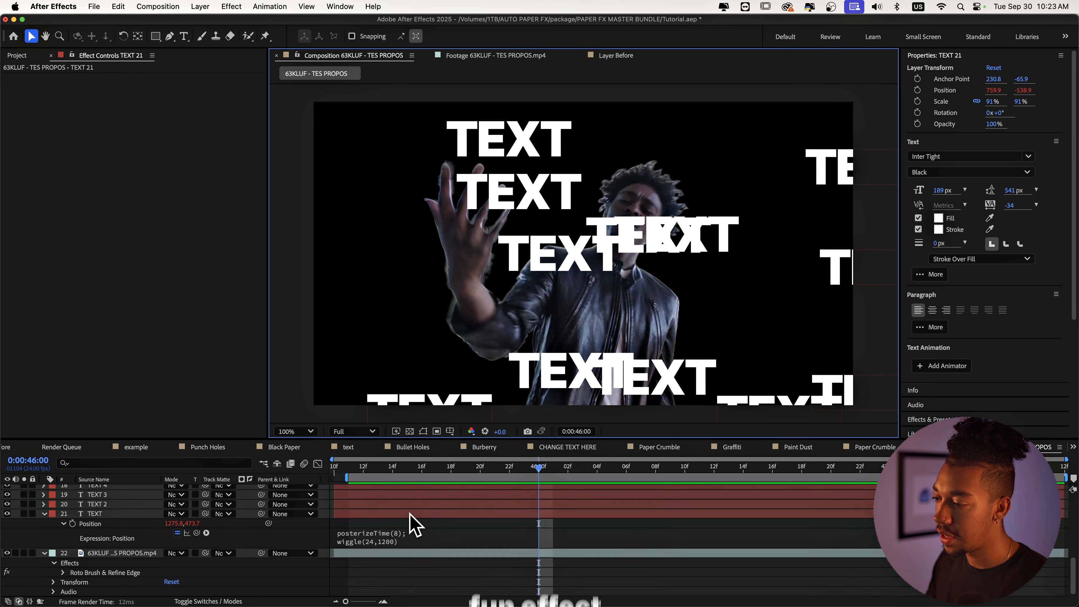
{"action": "key", "text": "space"}
{"action": "scroll", "coordinate": [412, 514], "scroll_direction": "up", "scroll_amount": 10}
{"action": "key", "text": "super+d"}
{"action": "key", "text": "super+d"}
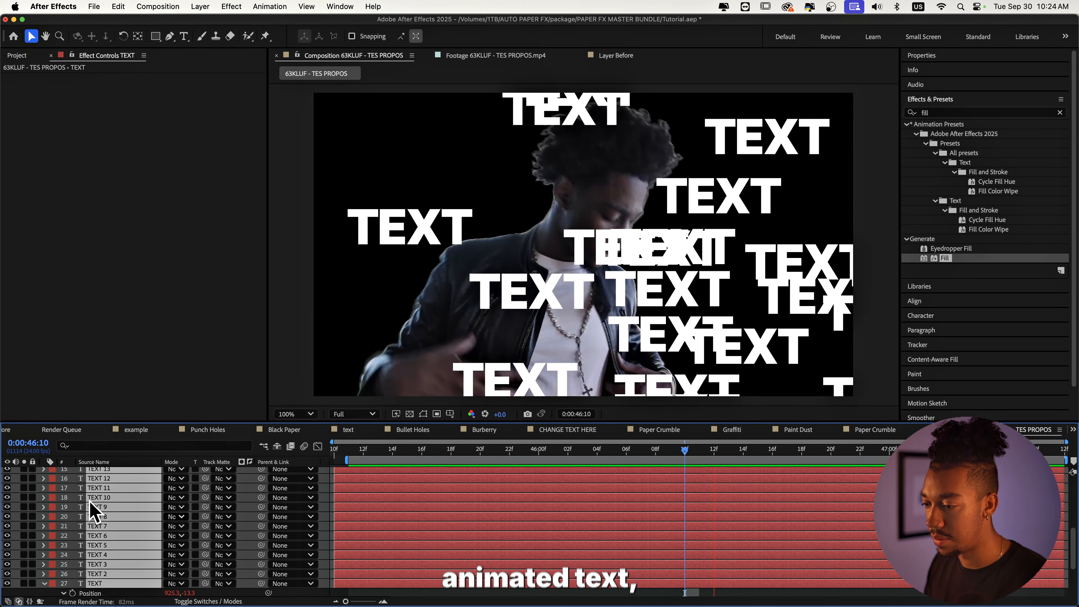
- Pre-compose all the selected text layers into a new composition named TEXT, moving all attributes into it
{"action": "right_click", "coordinate": [115, 559]}
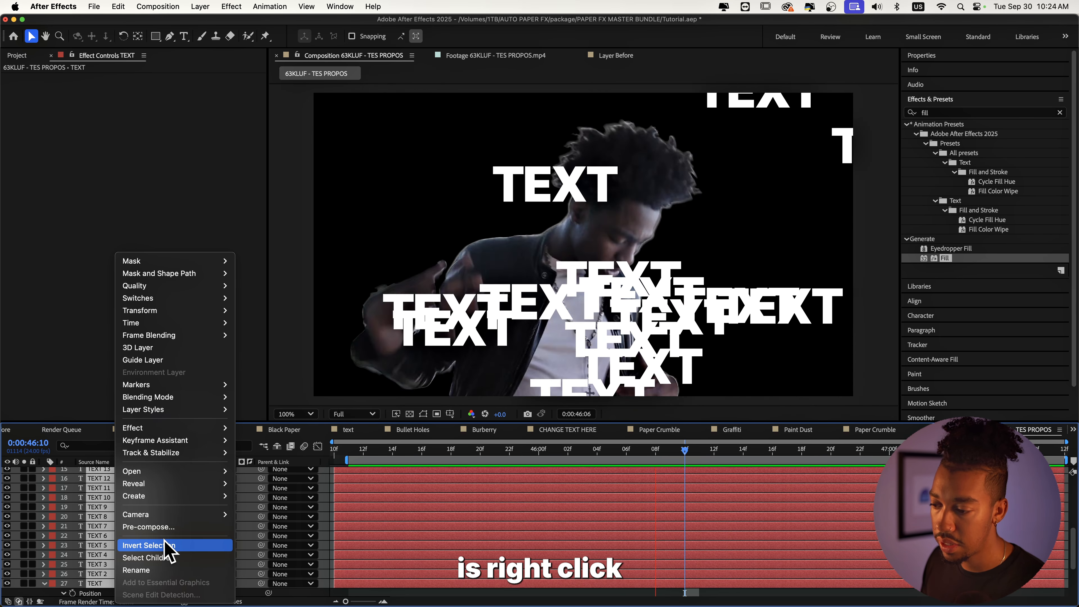
{"action": "left_click", "coordinate": [164, 590]}
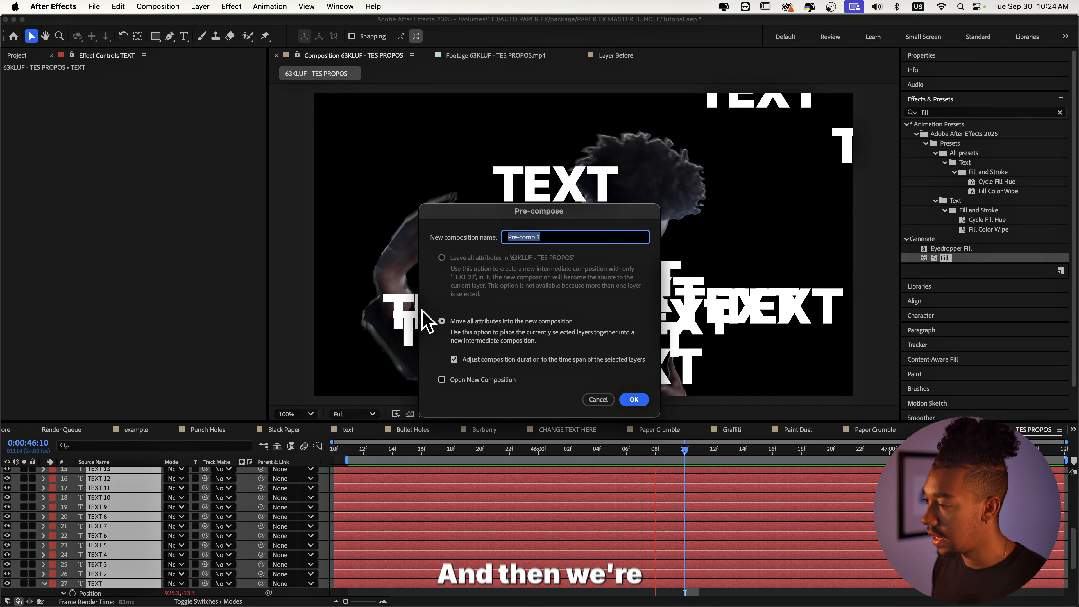
{"action": "type", "text": "TEXT"}
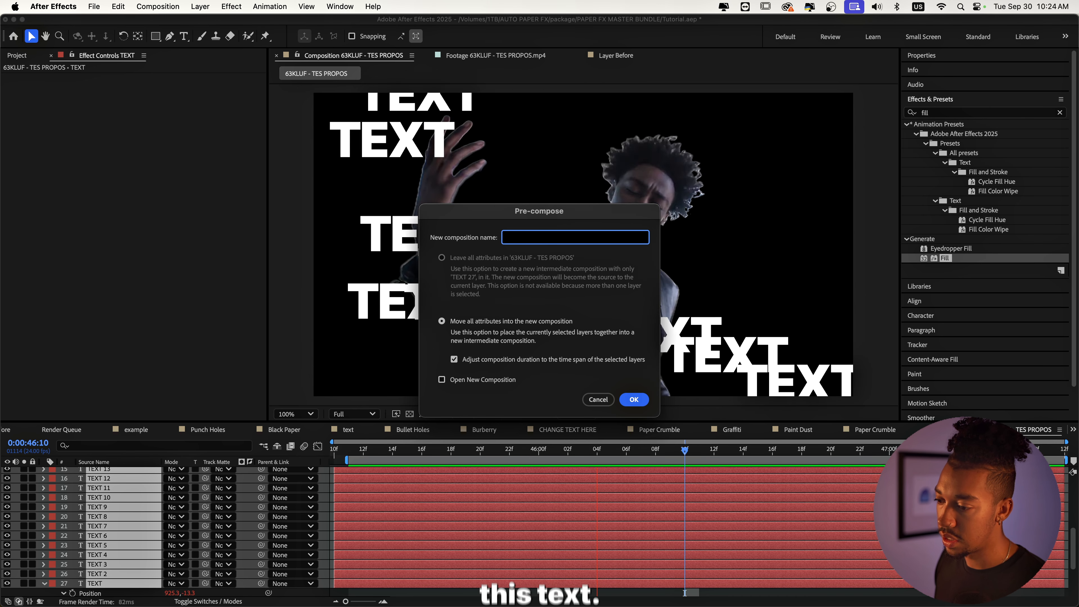
{"action": "key", "text": "Return"}
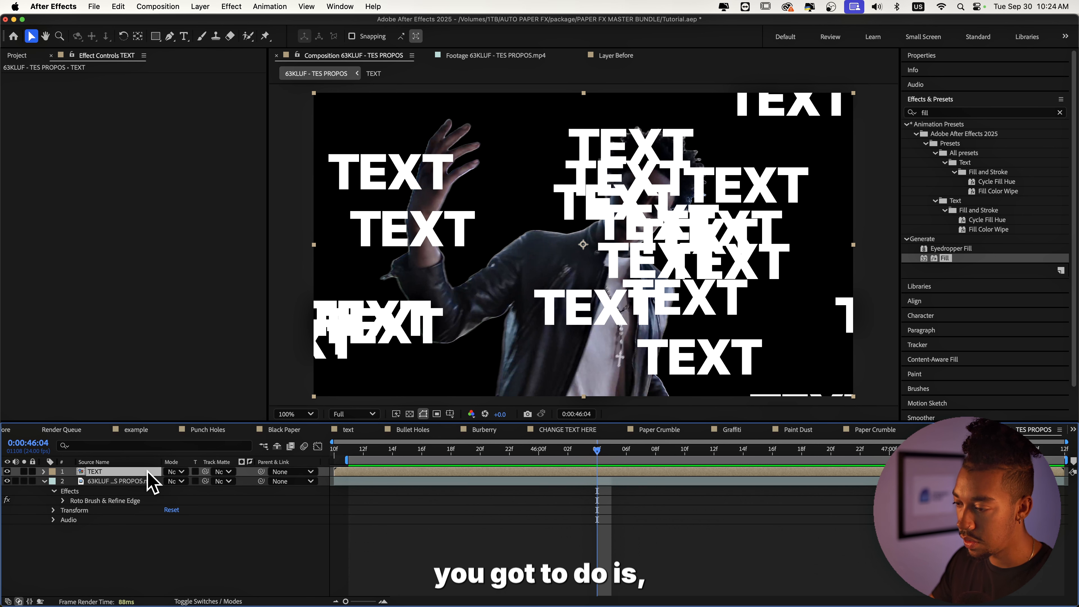
- Set the TEXT pre-composition's track matte to 63KLUF - TES PROPOS.mp4 and preview the masked text from the beginning
{"action": "left_click", "coordinate": [230, 471]}
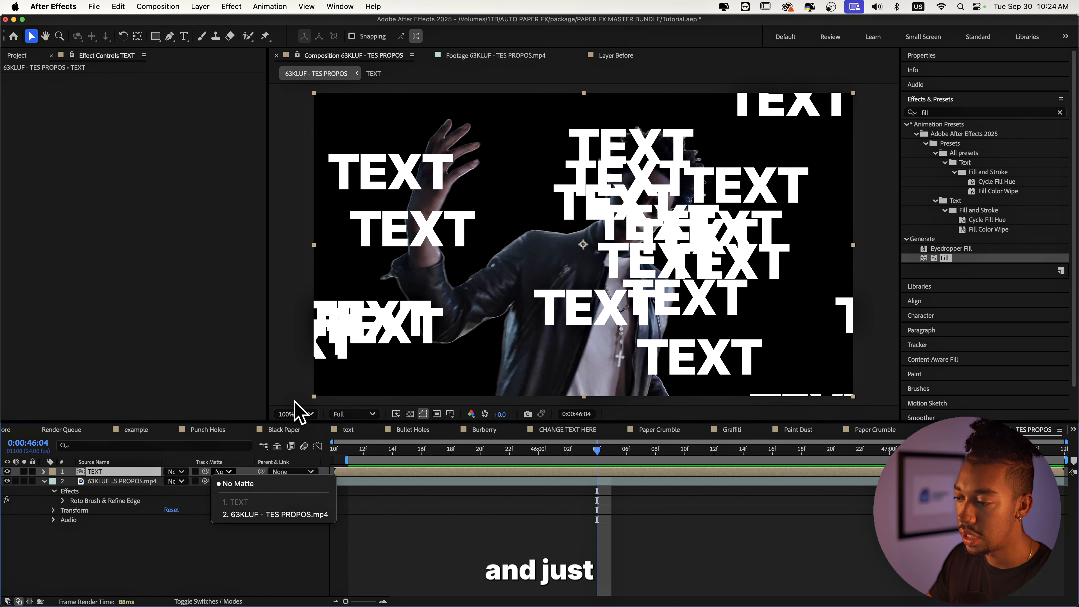
{"action": "left_click", "coordinate": [280, 514]}
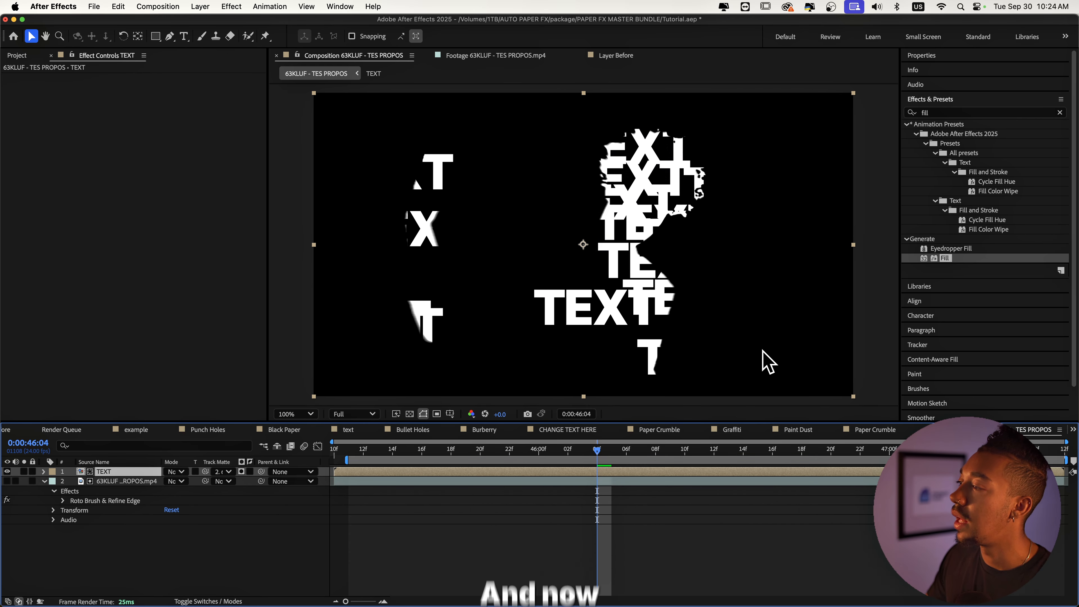
{"action": "left_click_drag", "start_coordinate": [410, 451], "coordinate": [344, 459]}
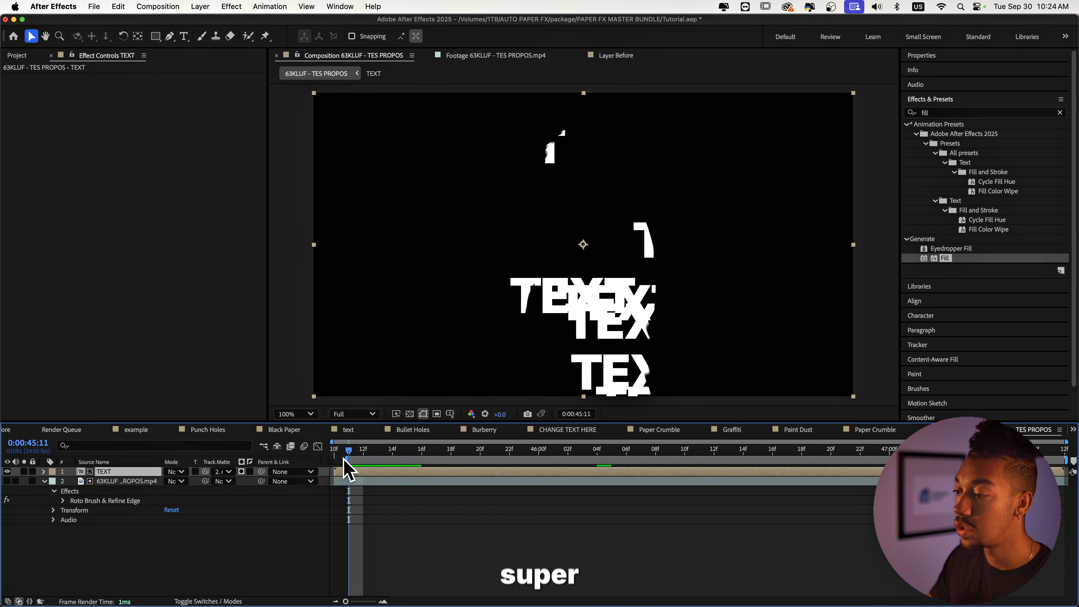
{"action": "key", "text": "space"}
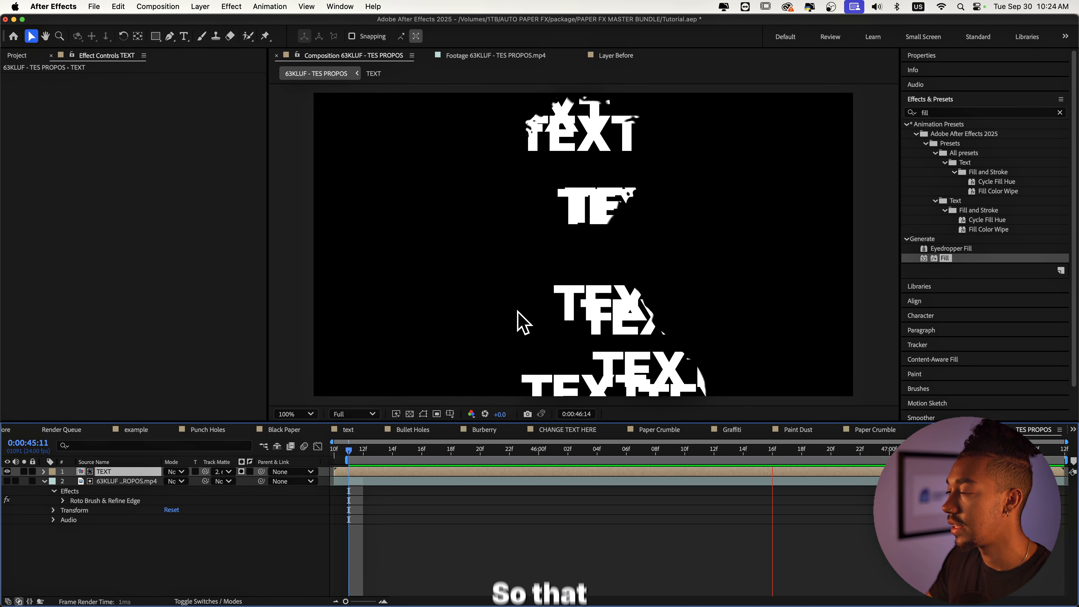
{"action": "key", "text": "space"}
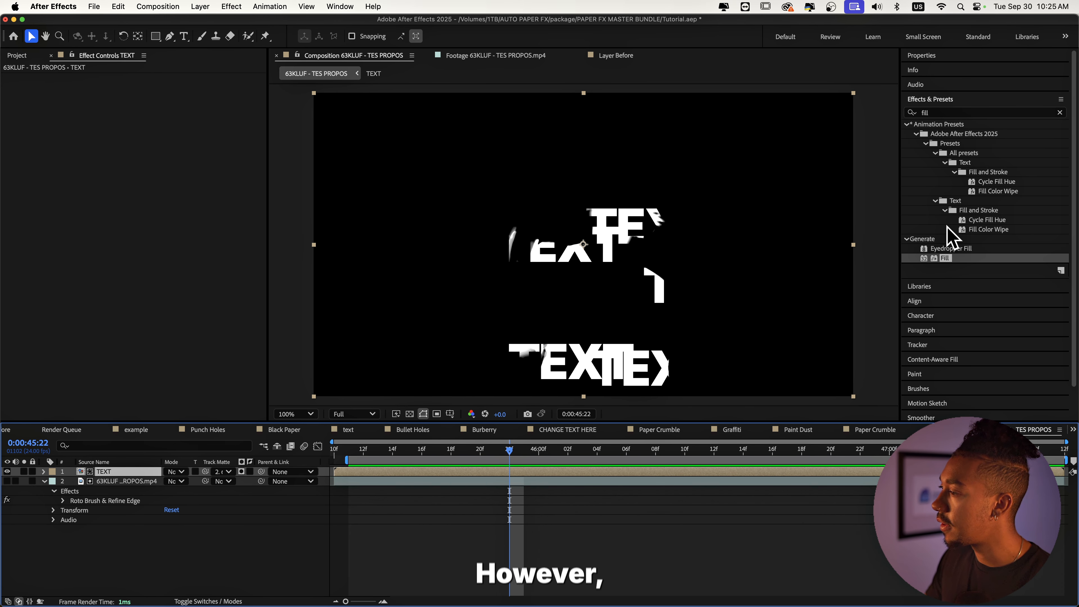
- Duplicate the rotoscoped 63KLUF - TES PROPOS.mp4 layer, move the copy to the bottom of the layer stack and make it visible
{"action": "left_click", "coordinate": [139, 482]}
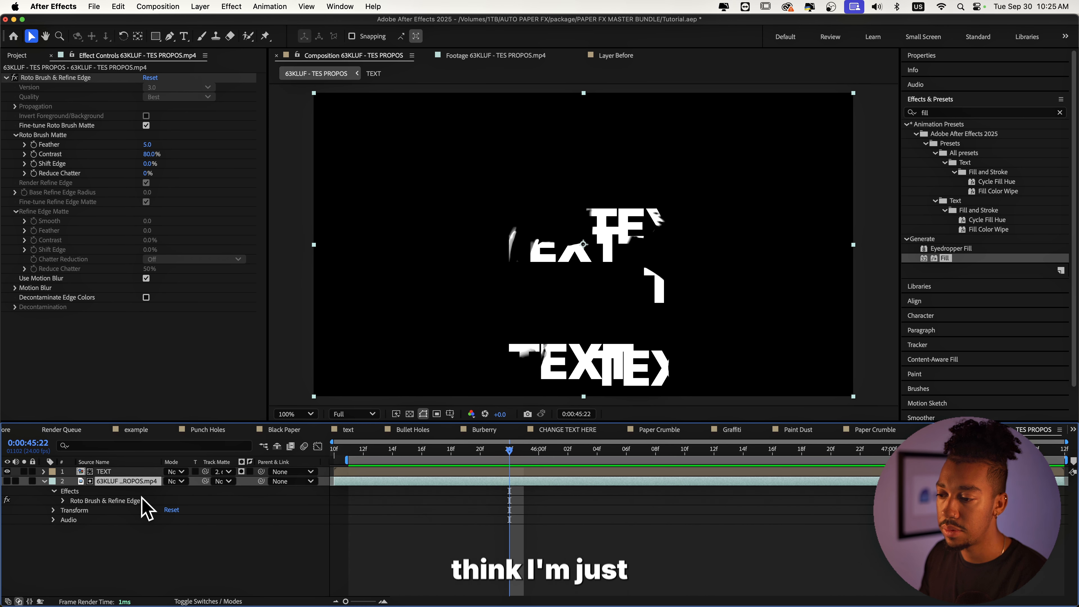
{"action": "key", "text": "cmd+d"}
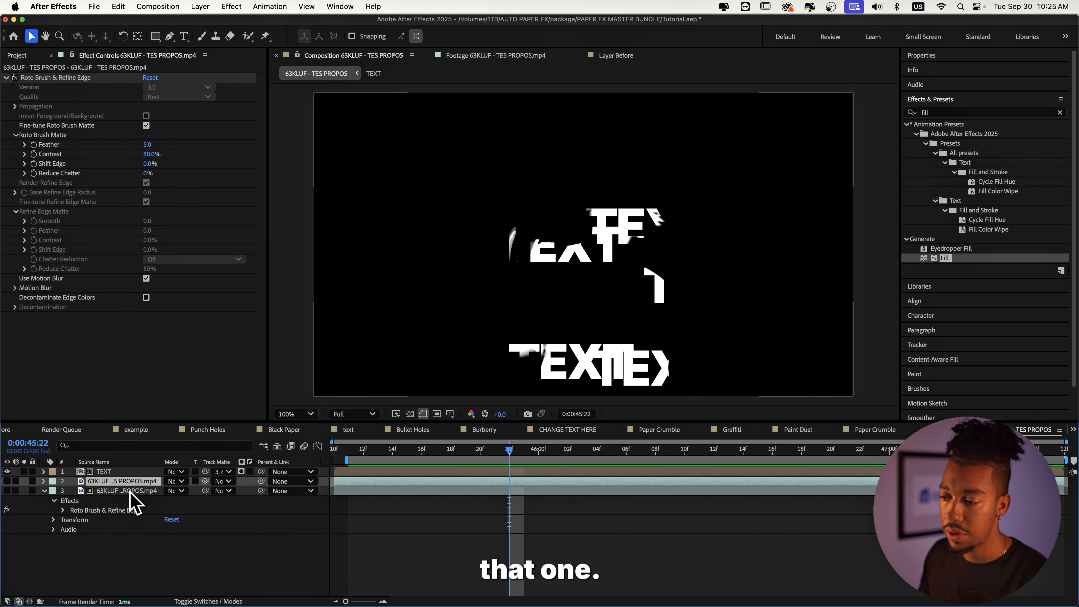
{"action": "left_click_drag", "start_coordinate": [127, 482], "coordinate": [120, 535]}
{"action": "left_click", "coordinate": [6, 529]}
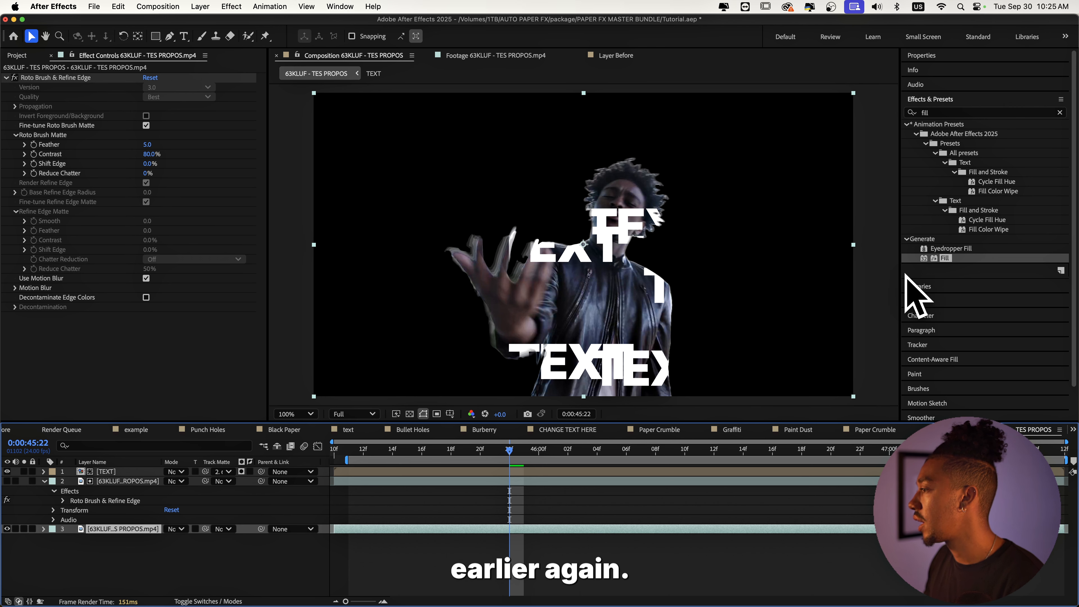
- Apply the Fill effect to the bottom footage copy and set its color to white, FFFFFF
{"action": "double_click", "coordinate": [946, 260]}
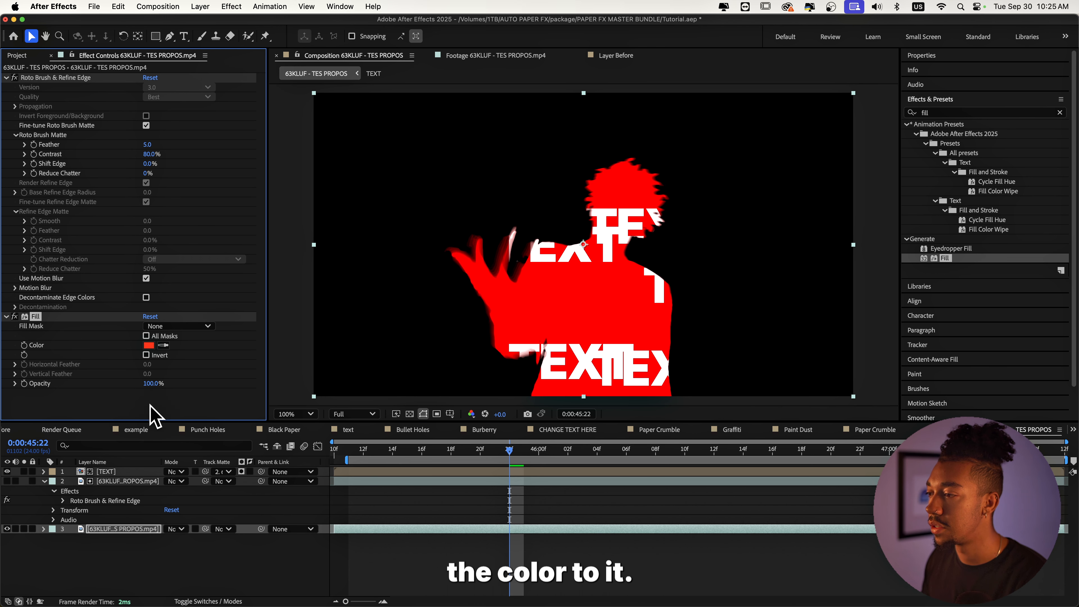
{"action": "left_click", "coordinate": [149, 345]}
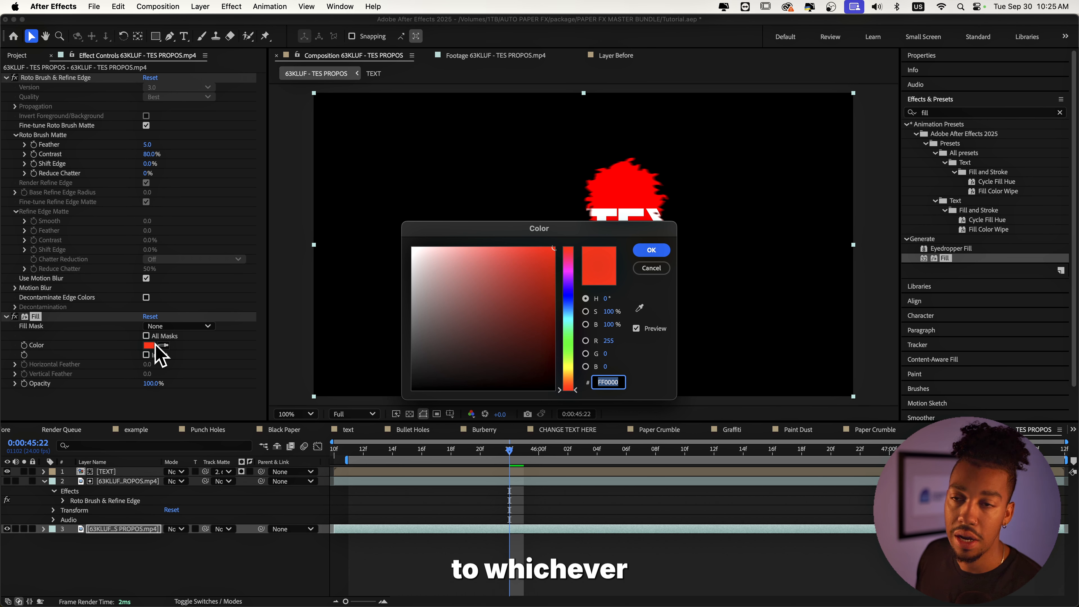
{"action": "left_click_drag", "start_coordinate": [515, 232], "coordinate": [430, 272]}
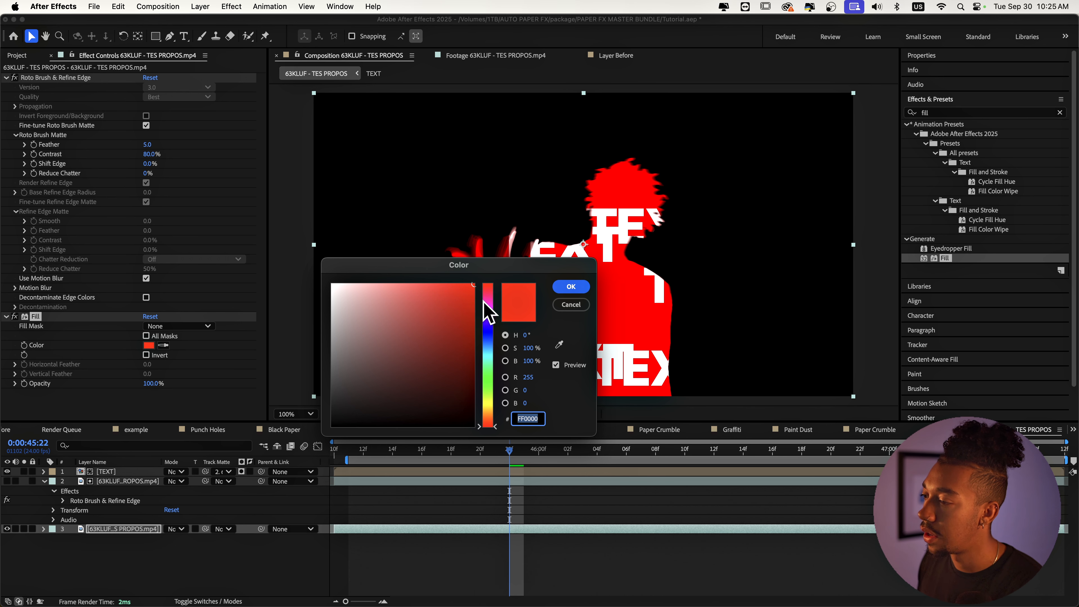
{"action": "left_click_drag", "start_coordinate": [472, 306], "coordinate": [300, 274]}
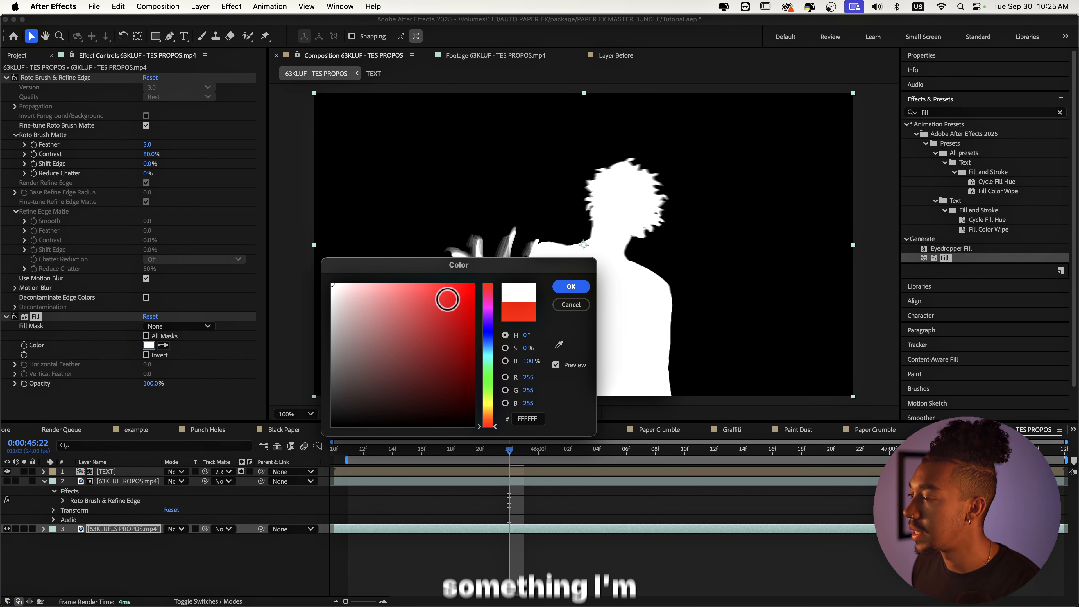
{"action": "left_click", "coordinate": [574, 289]}
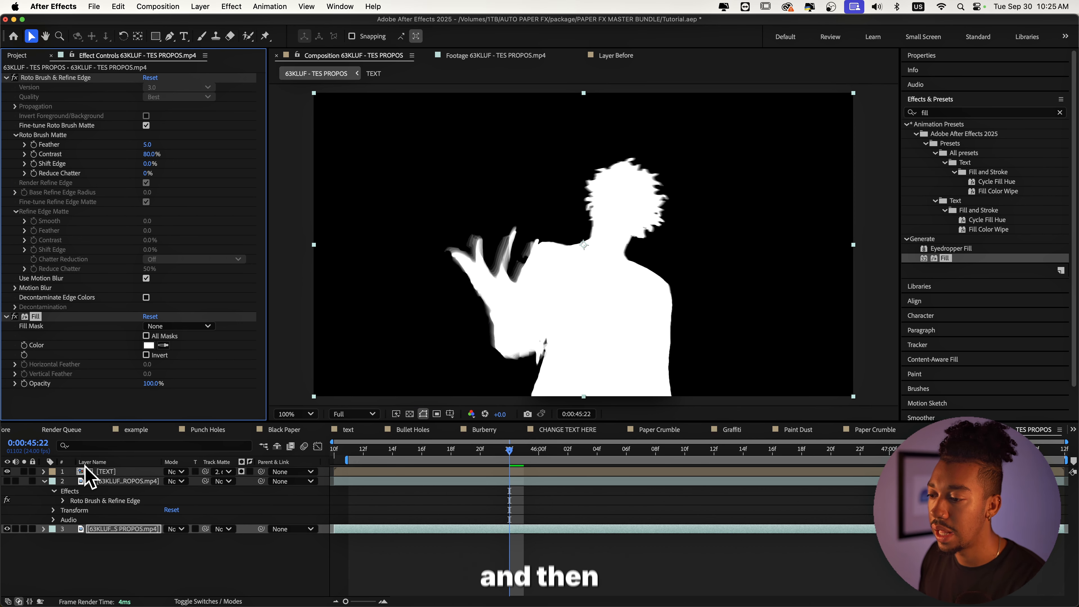
- Apply the Fill effect in red to the TEXT pre-composition and preview the animation from the beginning
{"action": "left_click", "coordinate": [104, 471]}
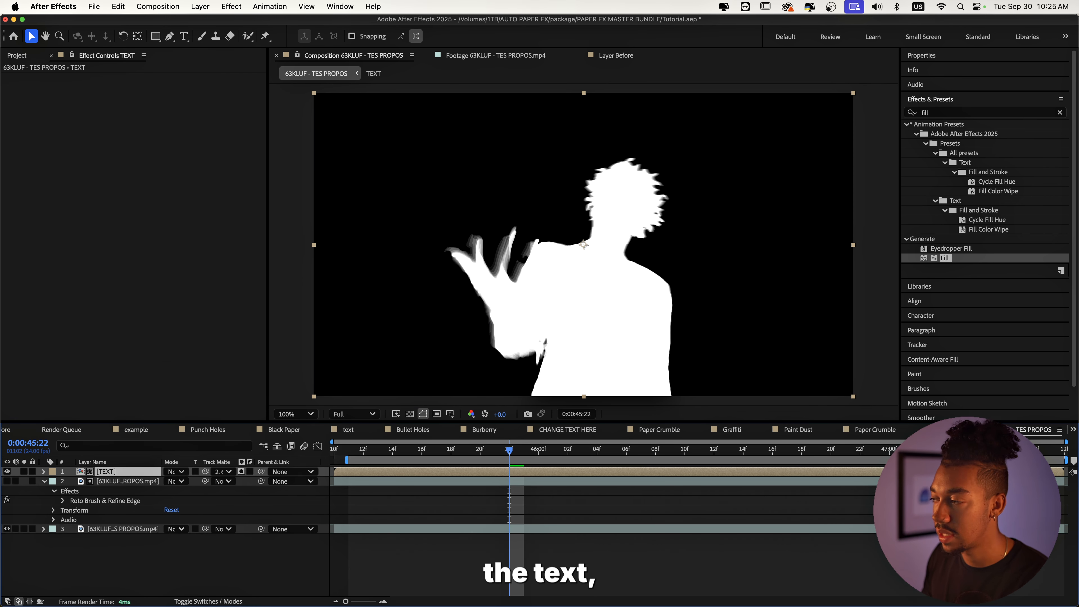
{"action": "double_click", "coordinate": [945, 259]}
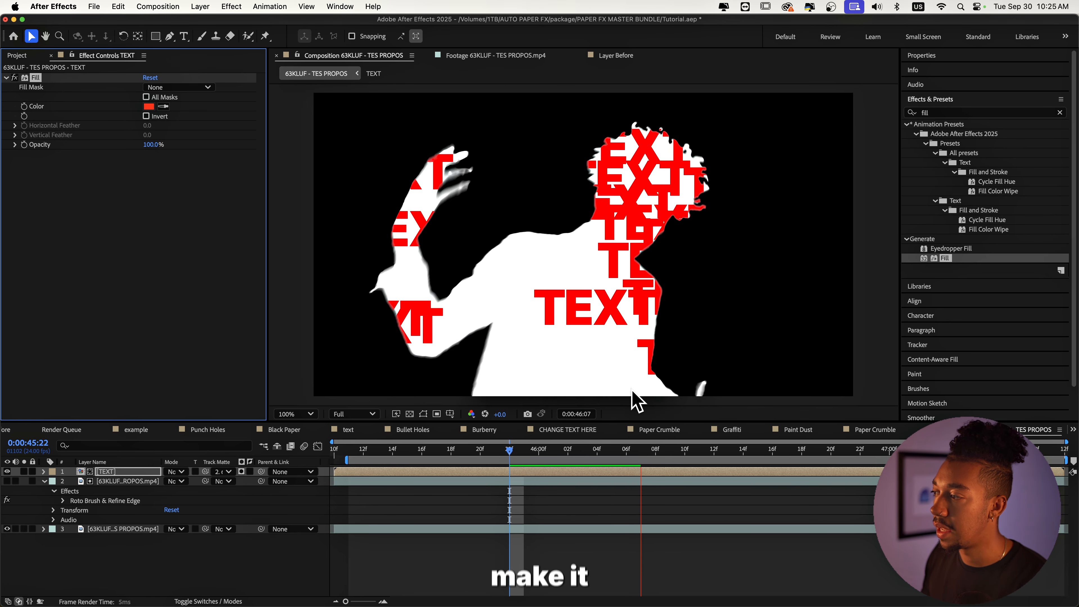
{"action": "left_click_drag", "start_coordinate": [408, 452], "coordinate": [352, 453]}
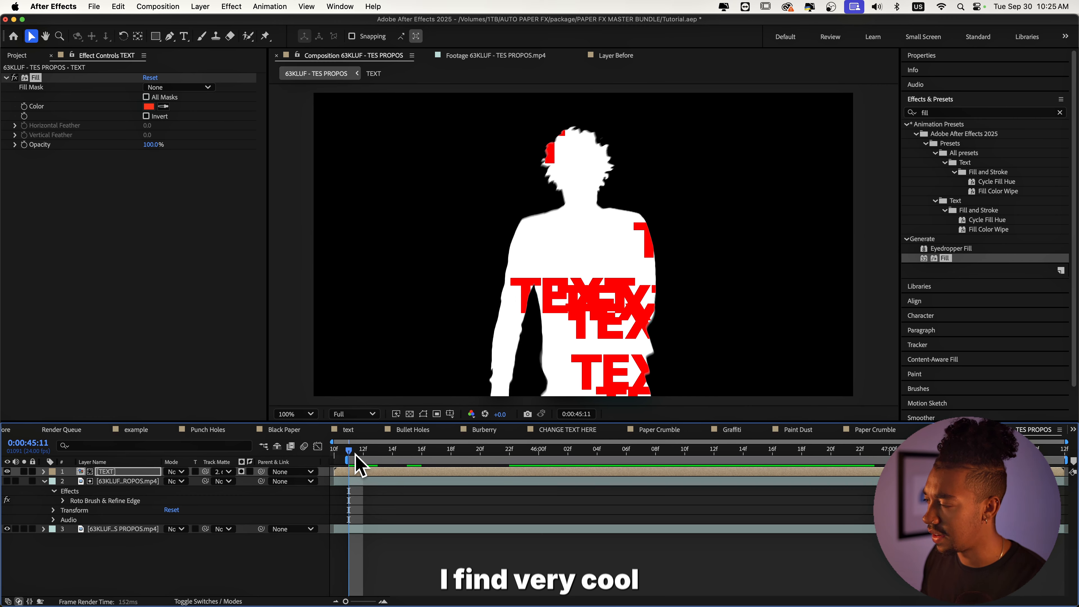
{"action": "key", "text": "space"}
- Search the effects and presets for "drop" and apply the TakeOver- 4. Drop Shadow preset to the TEXT pre-composition
{"action": "left_click", "coordinate": [985, 112]}
{"action": "type", "text": "dr"}
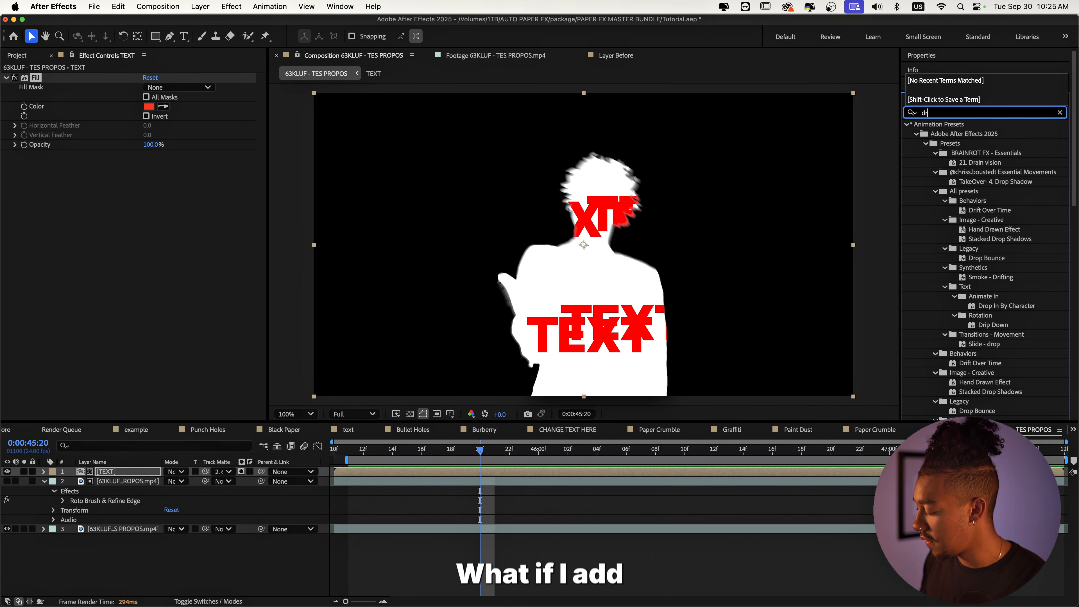
{"action": "type", "text": "op"}
{"action": "double_click", "coordinate": [934, 163]}
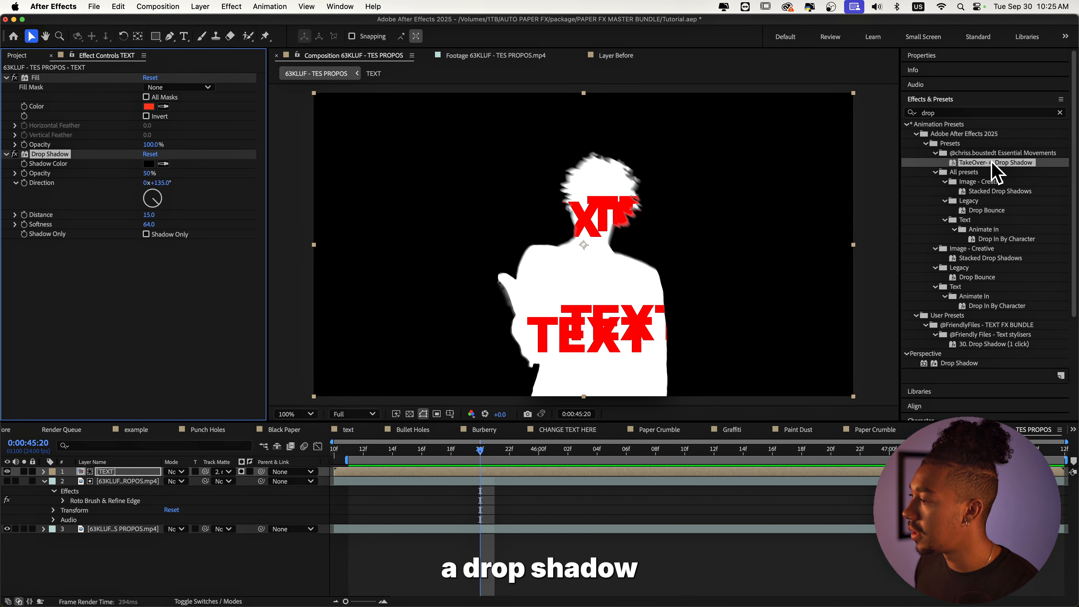